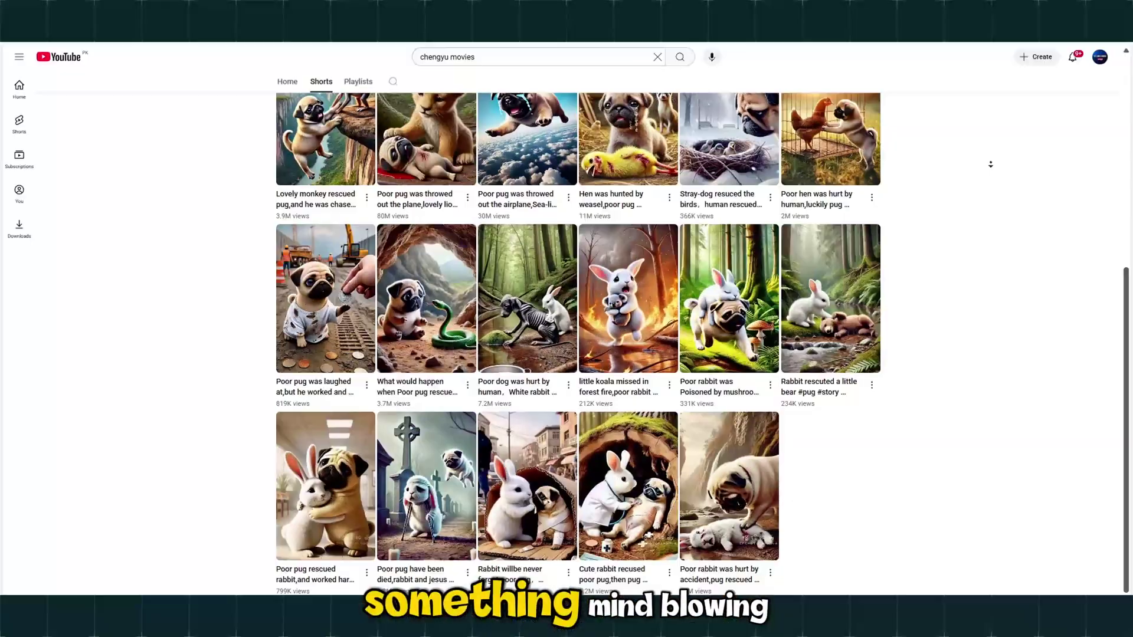
scroll(976, 65, "up", 3)
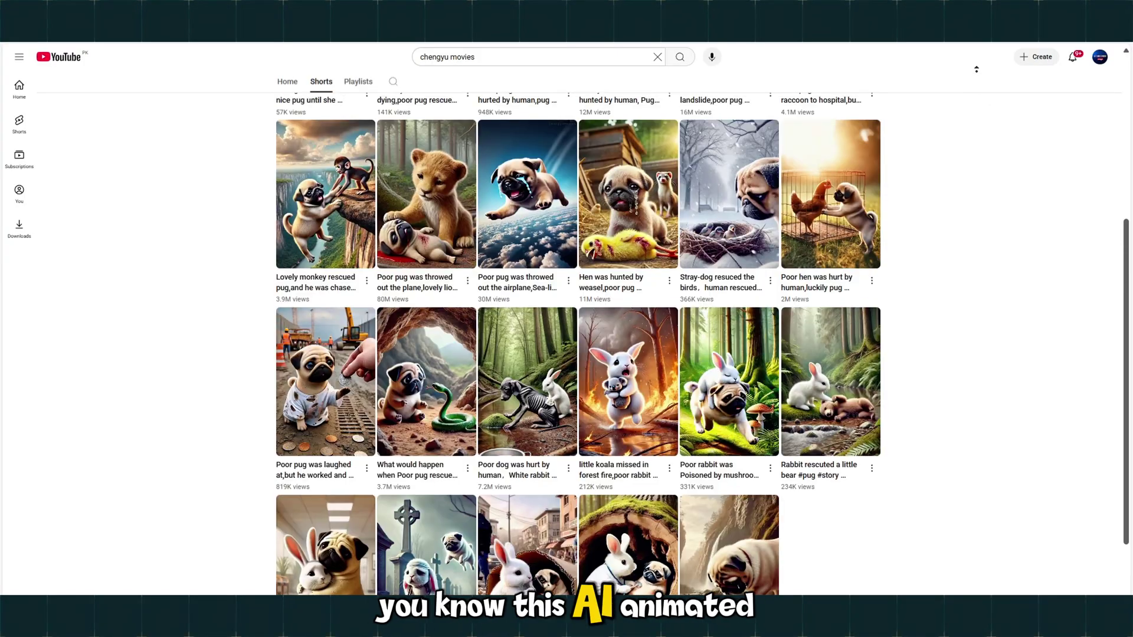
scroll(977, 64, "up", 1)
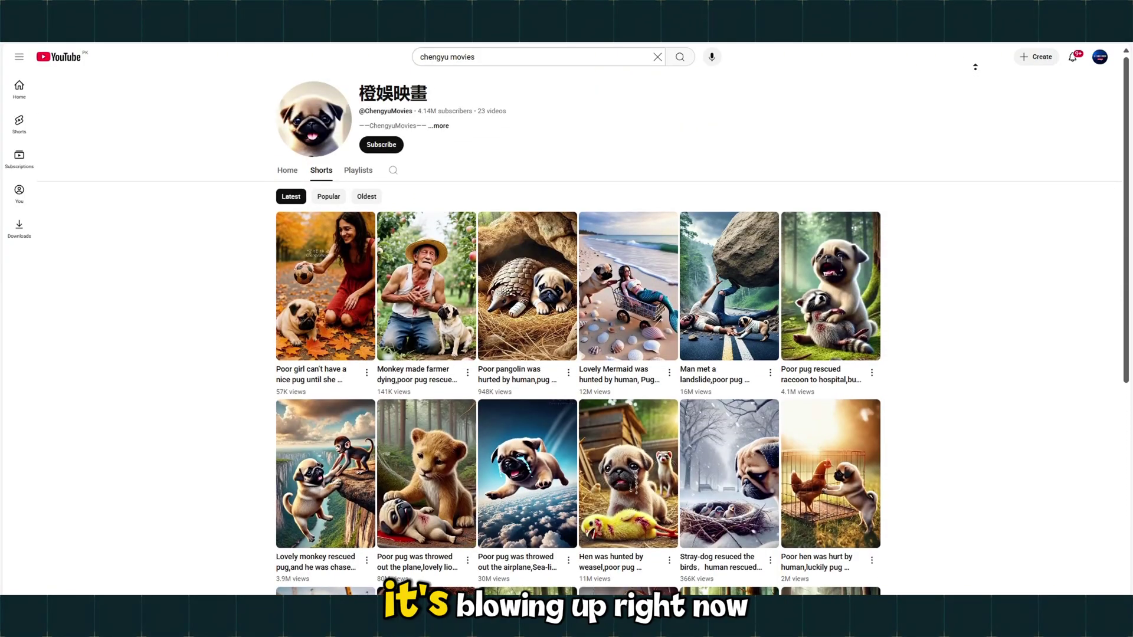
scroll(531, 104, "down", 1)
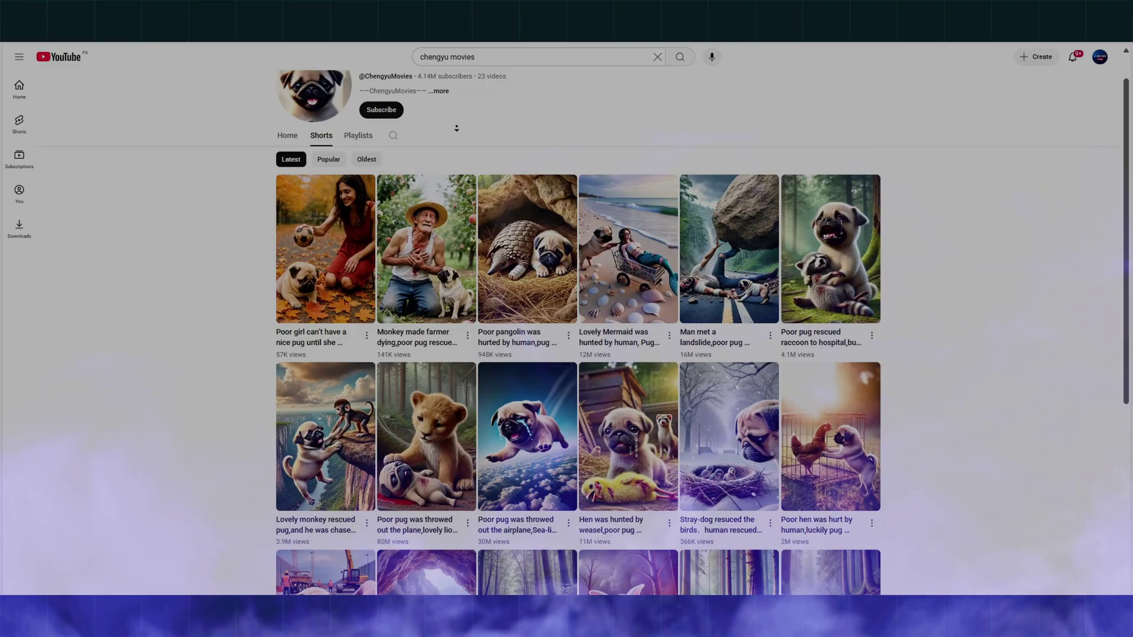
Step: Review the channel's full description and stats, then return to its home page
left_click(440, 83)
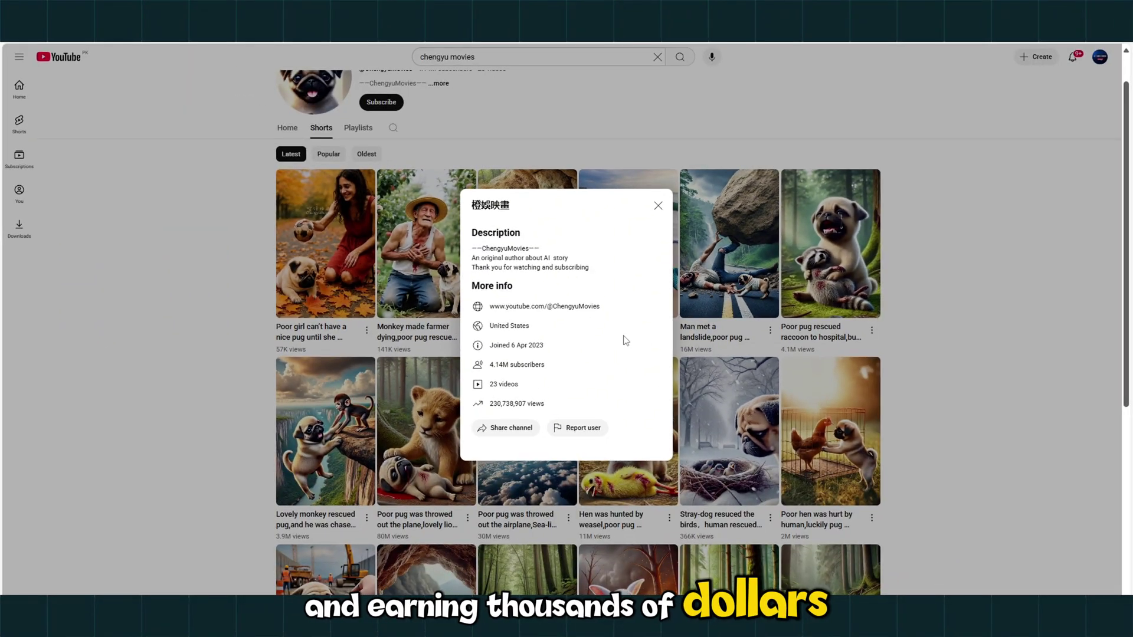
left_click(658, 206)
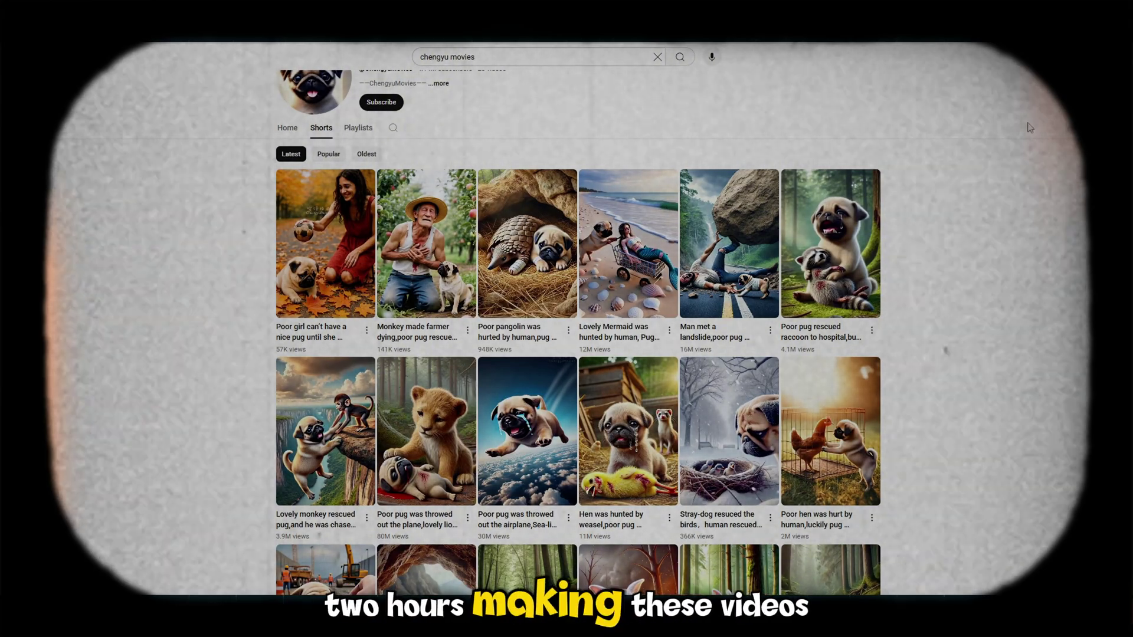
middle_click(1029, 128)
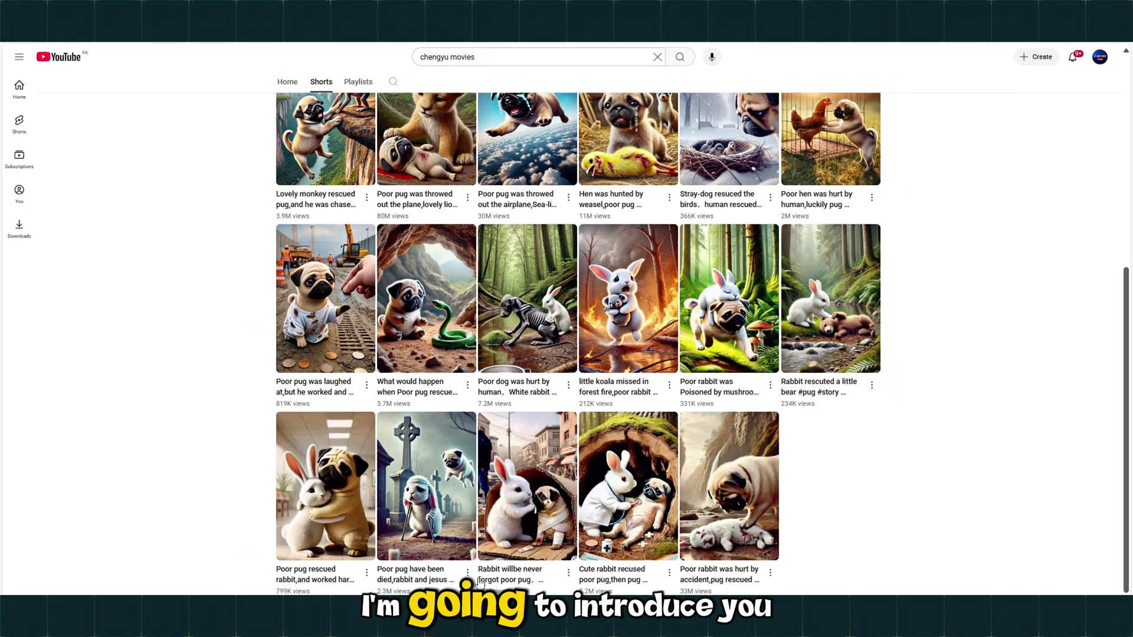
scroll(1104, 453, "up", 2)
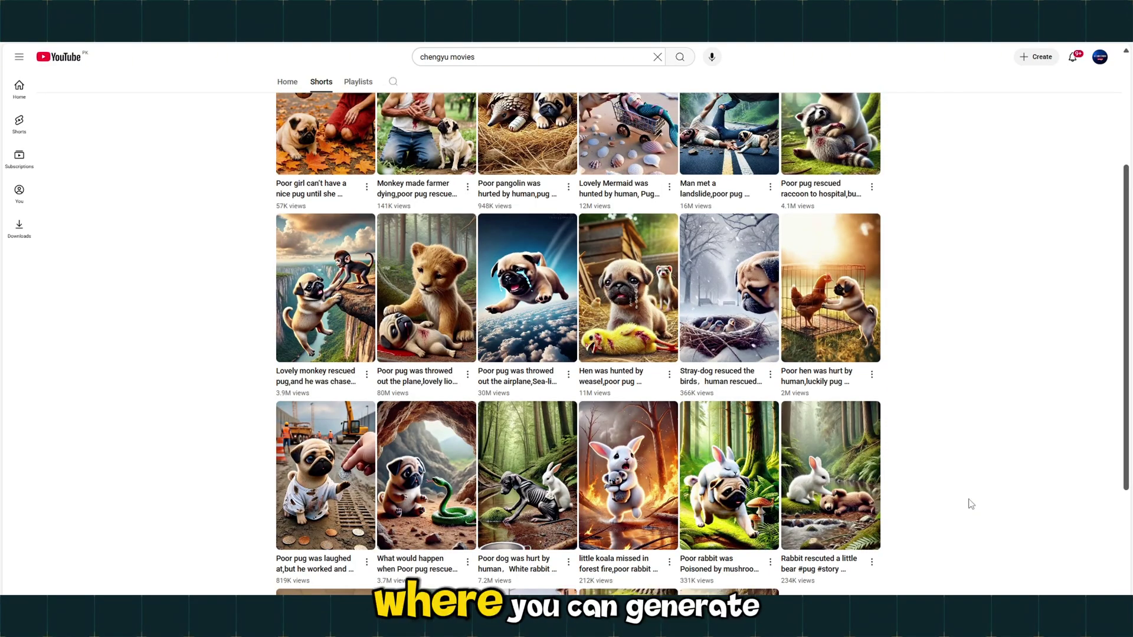
scroll(967, 479, "up", 3)
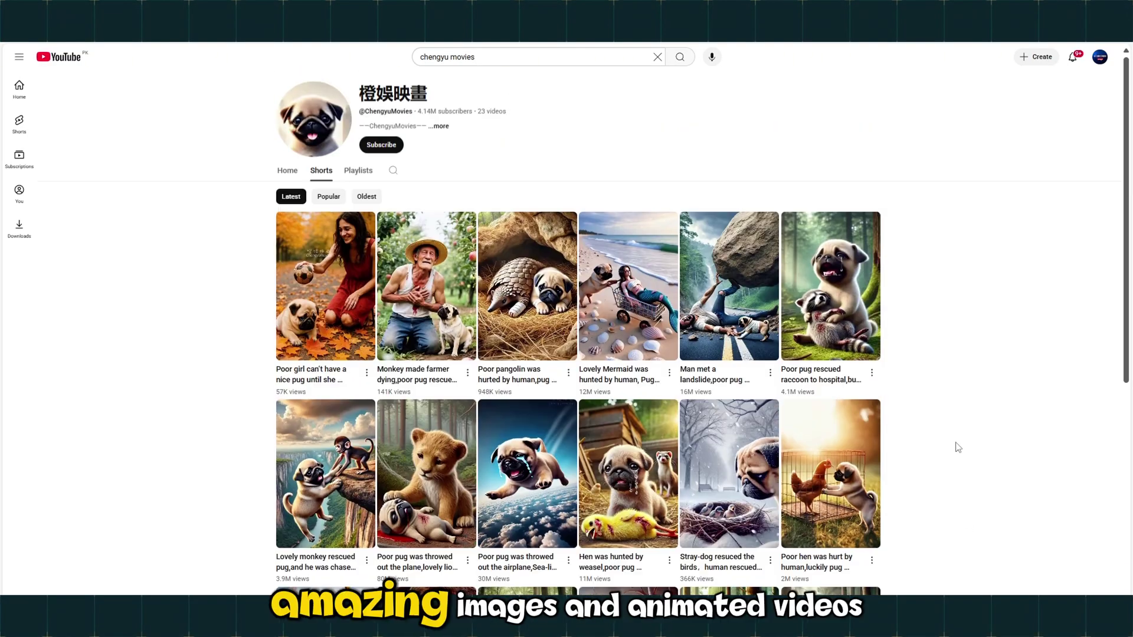
left_click(286, 173)
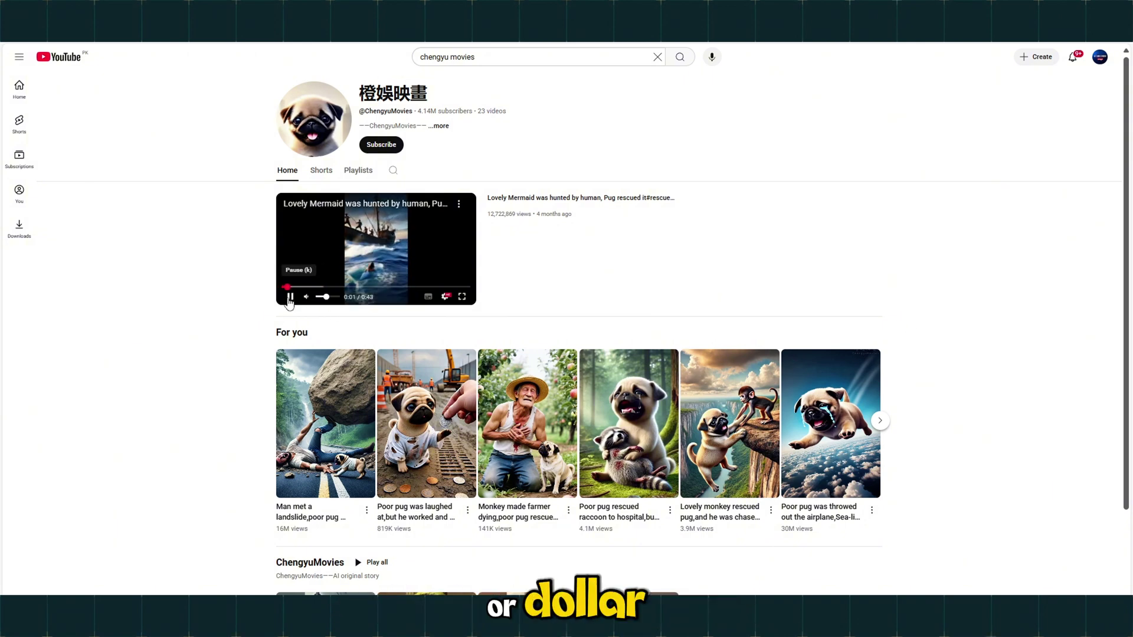
scroll(957, 451, "down", 1)
scroll(957, 450, "down", 1)
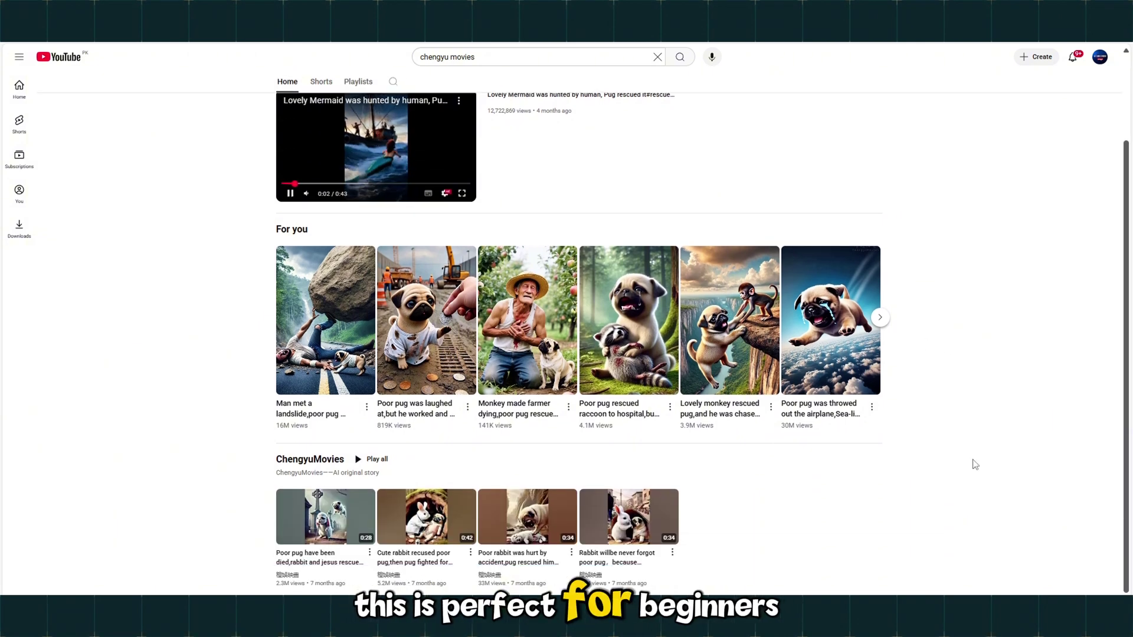
scroll(974, 464, "up", 2)
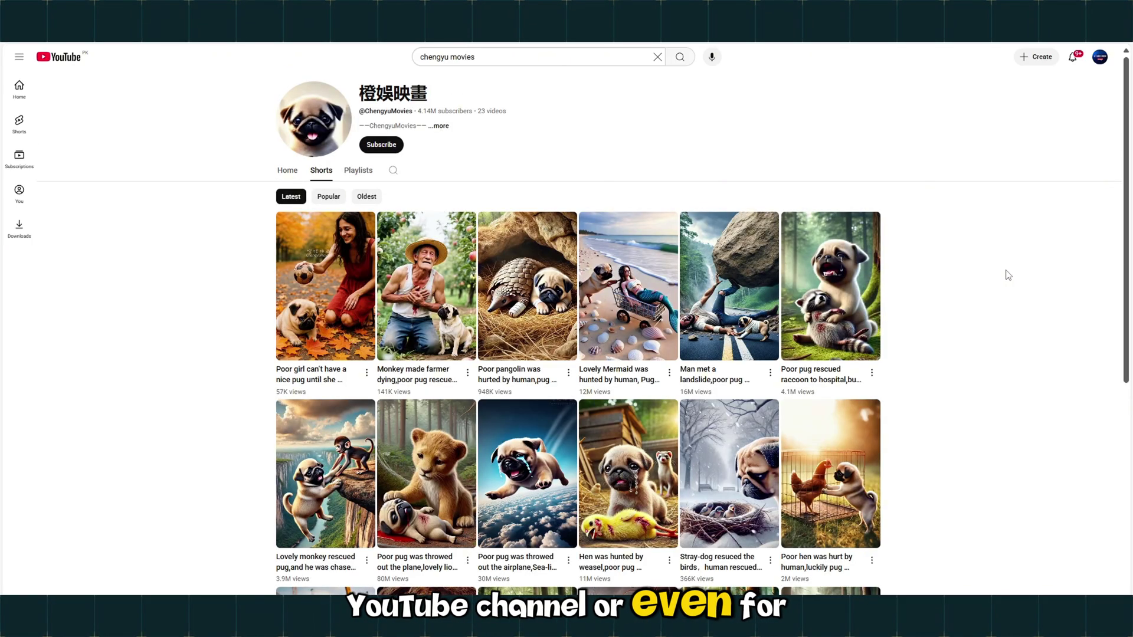
scroll(1036, 174, "down", 5)
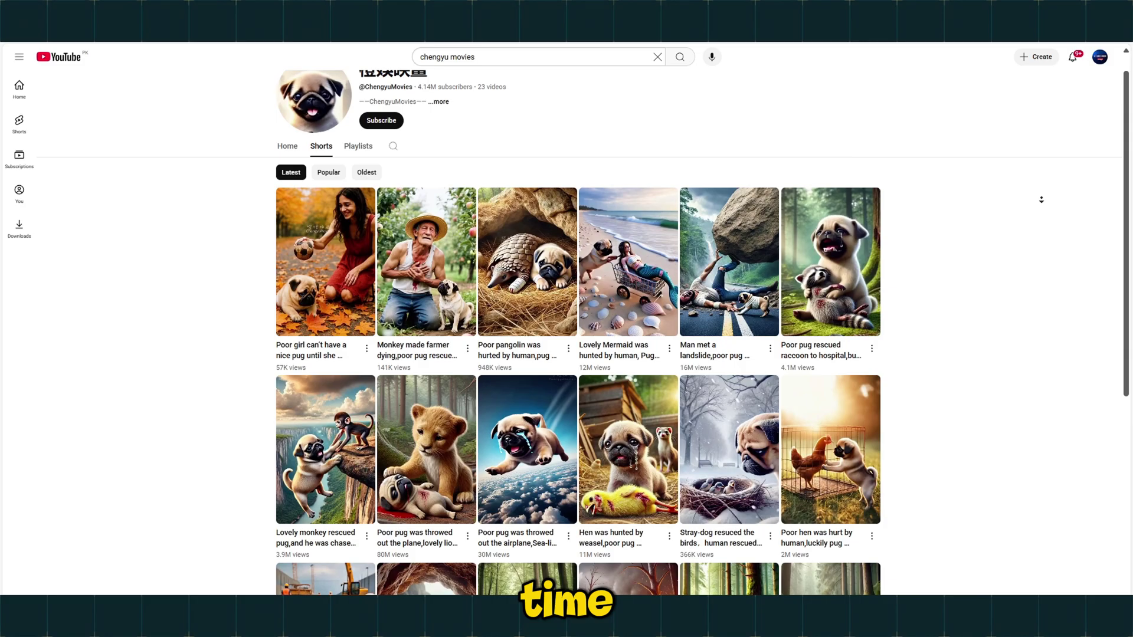
scroll(1041, 199, "down", 1)
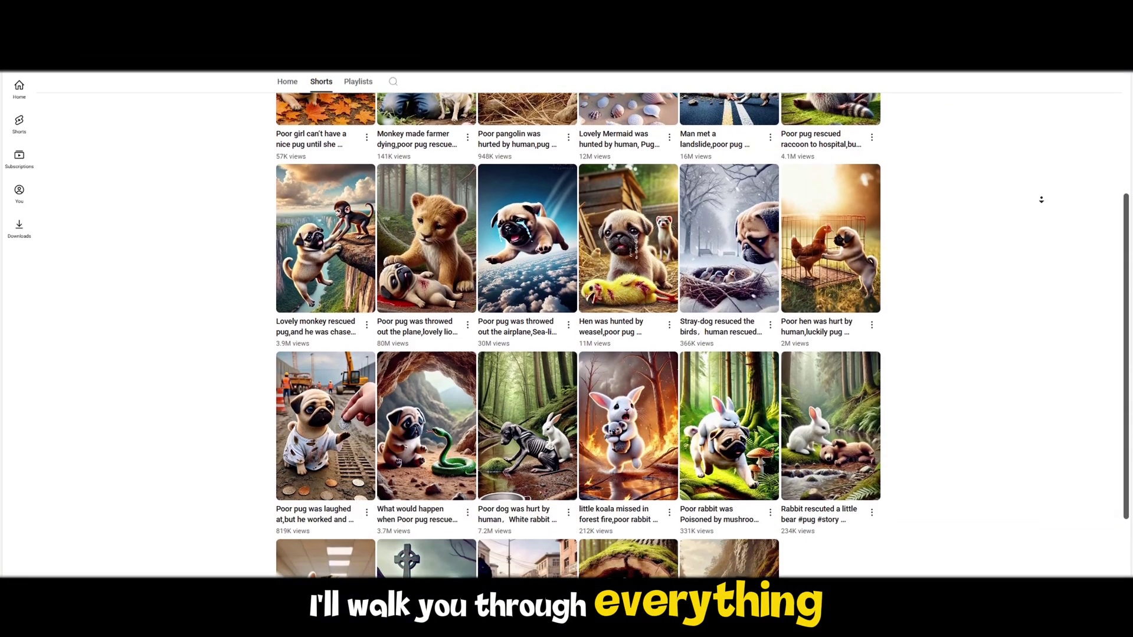
scroll(1041, 199, "down", 1)
scroll(1041, 198, "down", 1)
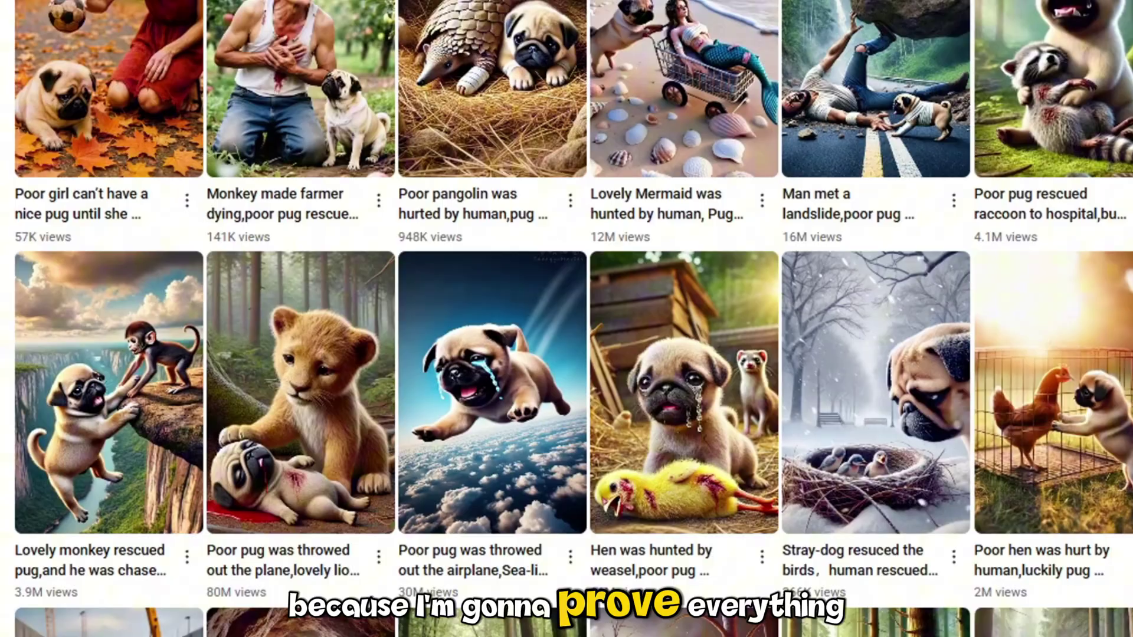
scroll(1042, 158, "up", 1)
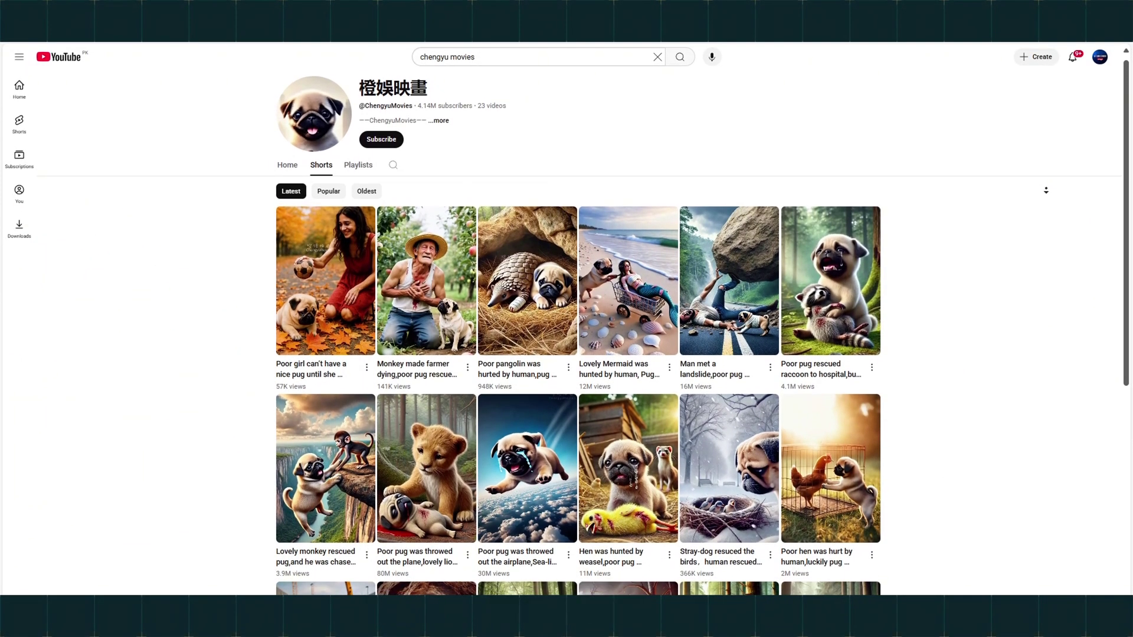
scroll(1045, 180, "down", 1)
scroll(1046, 190, "down", 1)
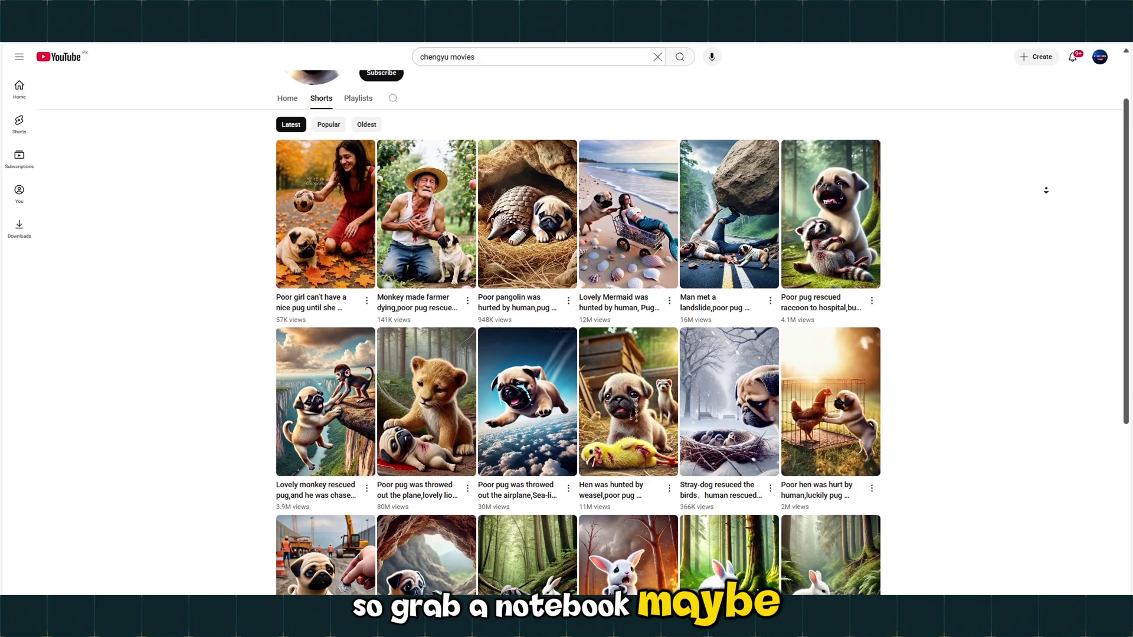
scroll(1045, 190, "down", 1)
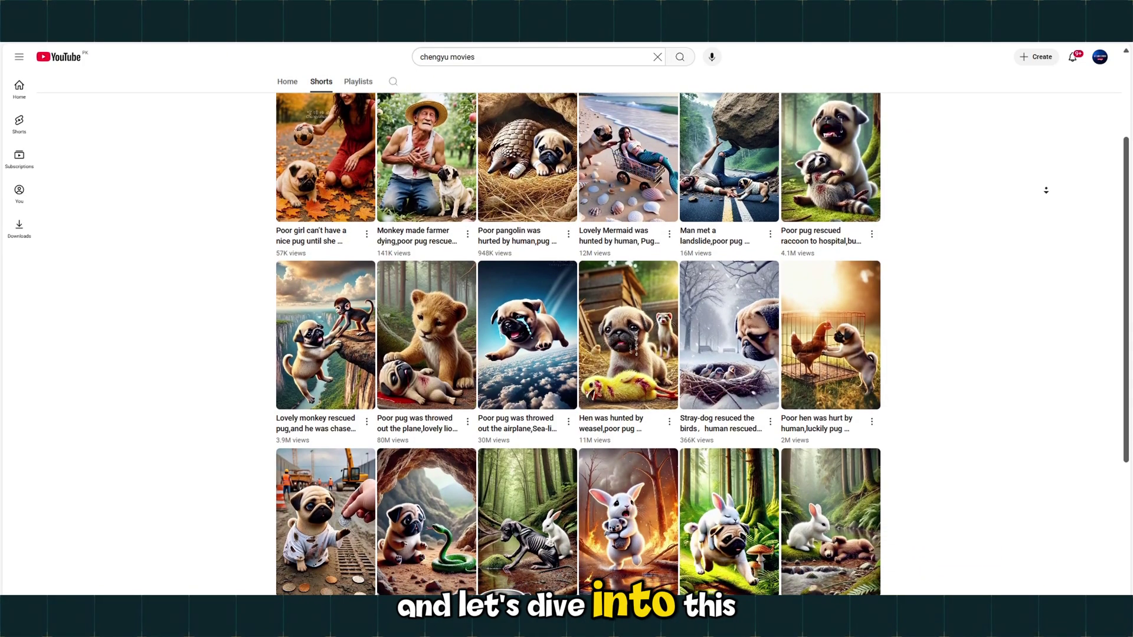
scroll(1046, 190, "down", 1)
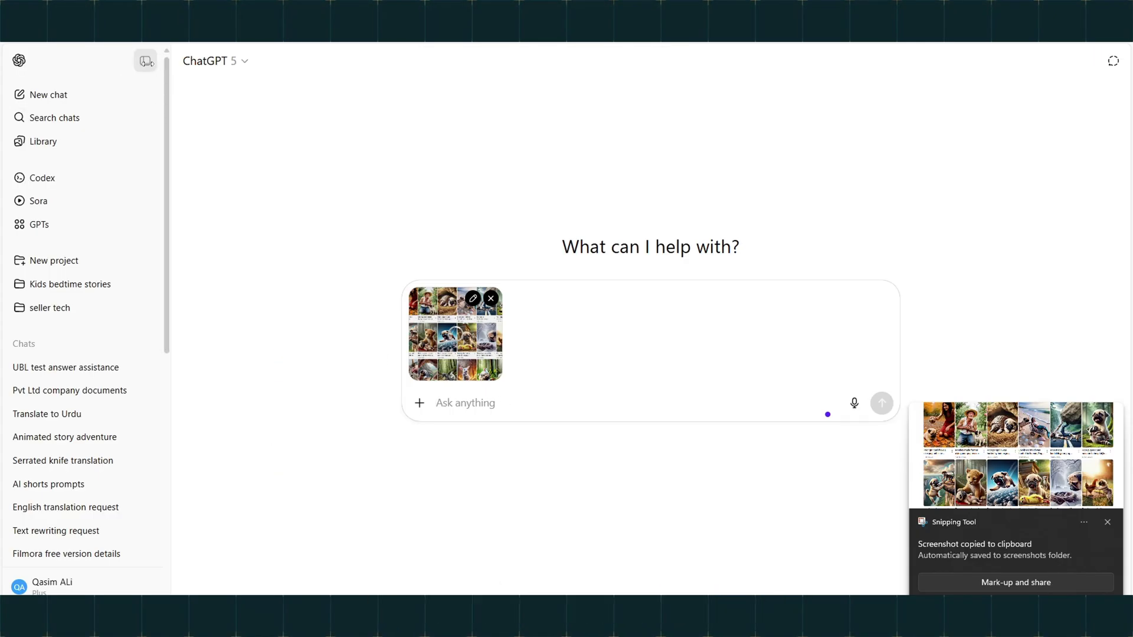
Step: Ask ChatGPT, with the channel screenshot attached, for eight same-character animated video prompts
left_click(146, 60)
left_click(445, 406)
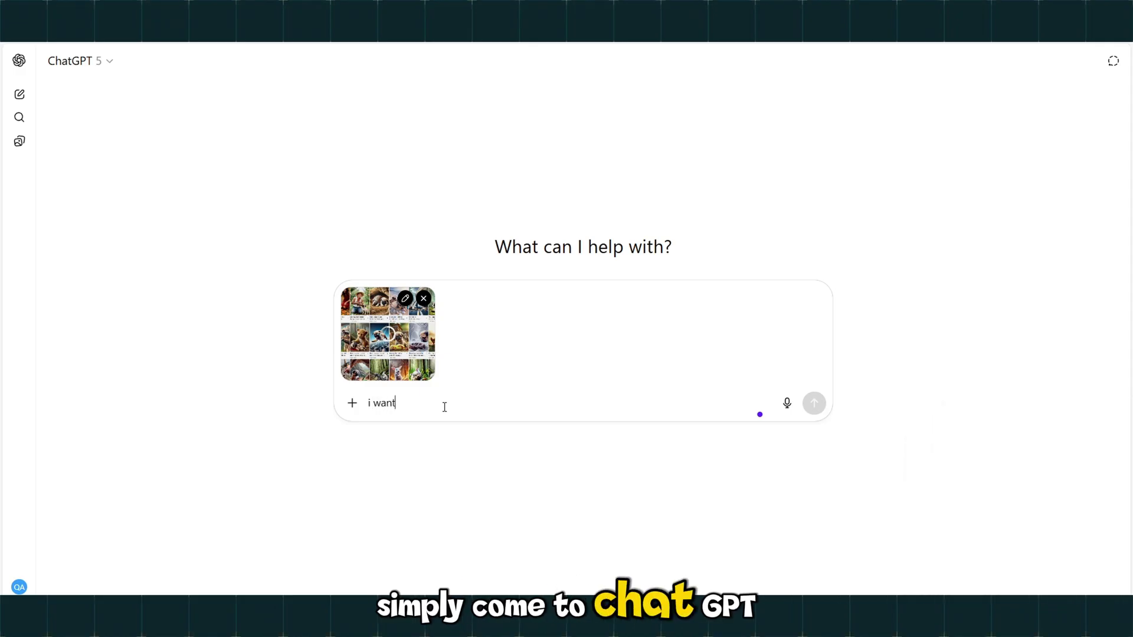
type("to make th")
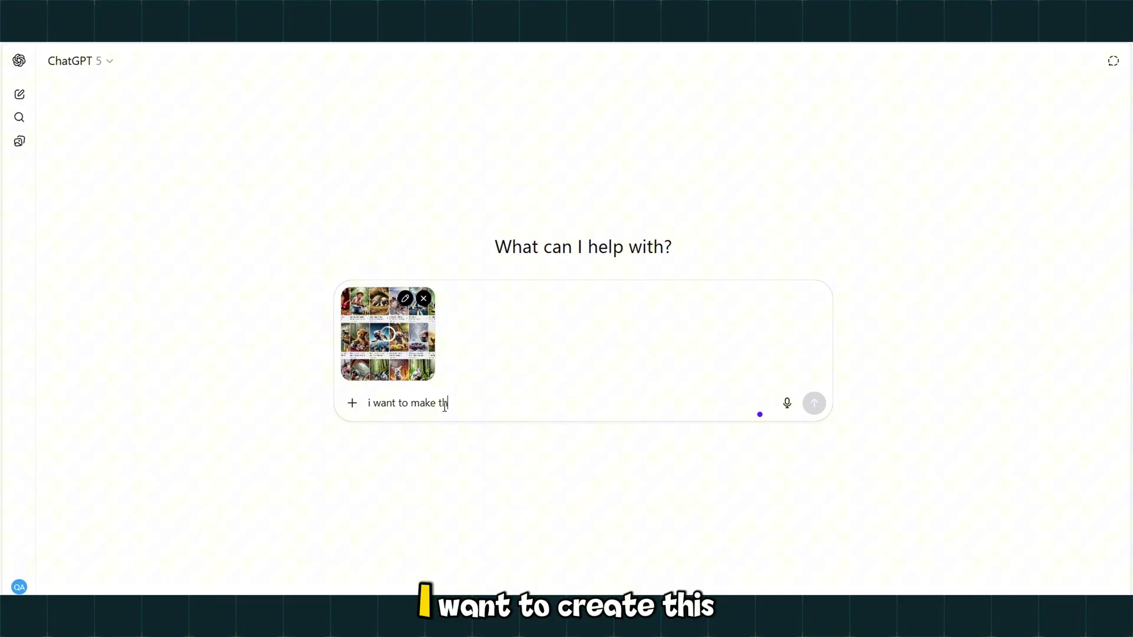
type("type animated video")
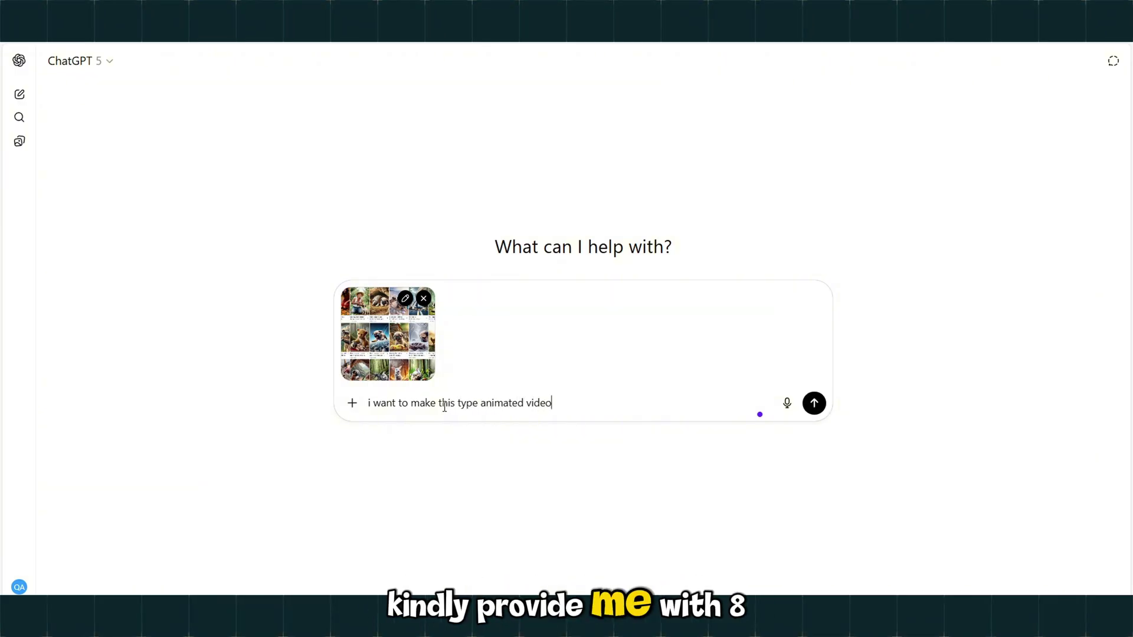
type(" give")
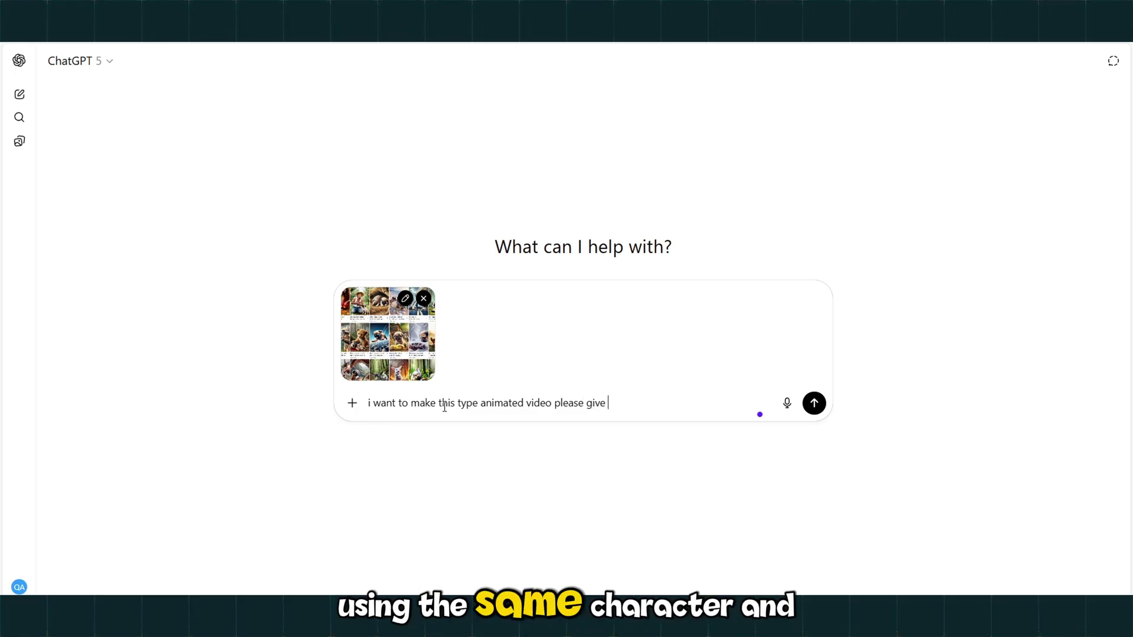
type("me a 8 prompt make sure sa")
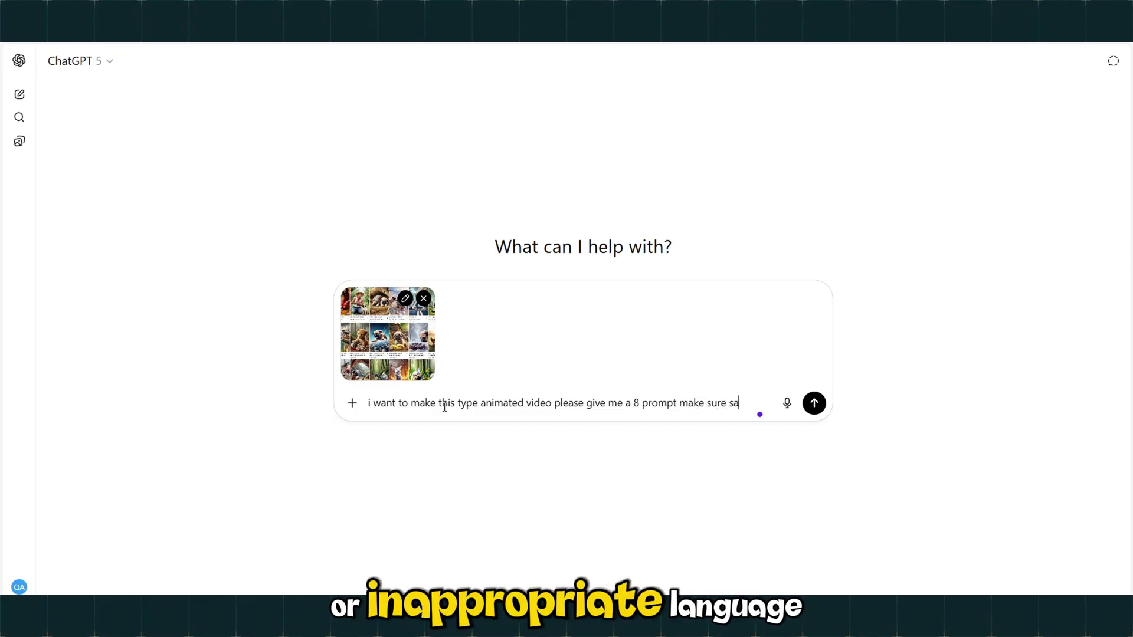
type("charachter re")
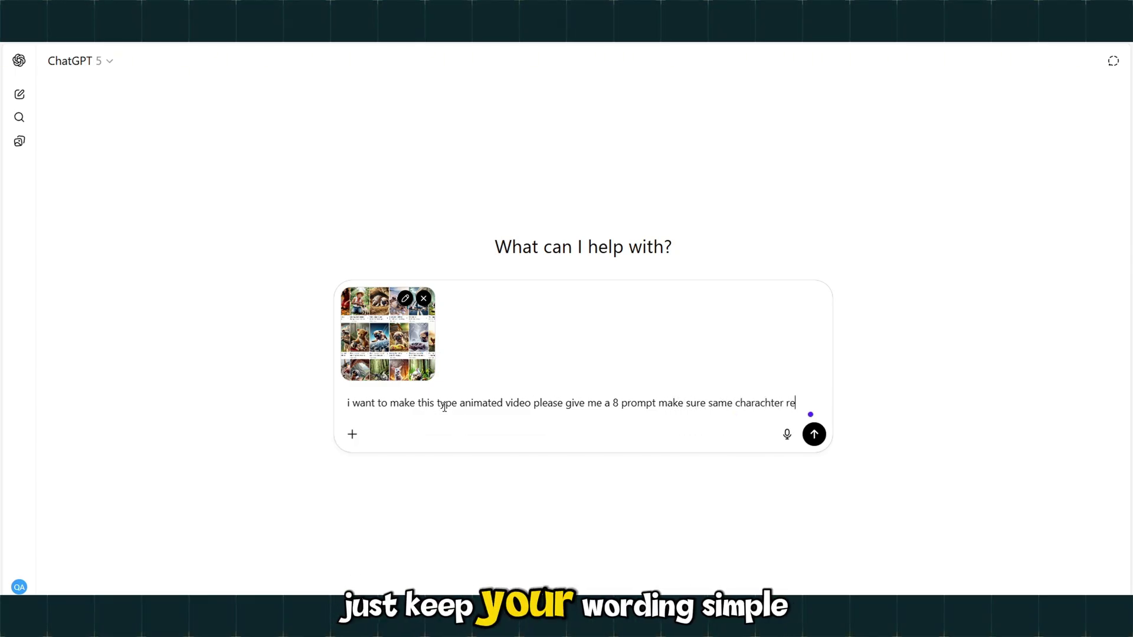
type("quired")
key("Return")
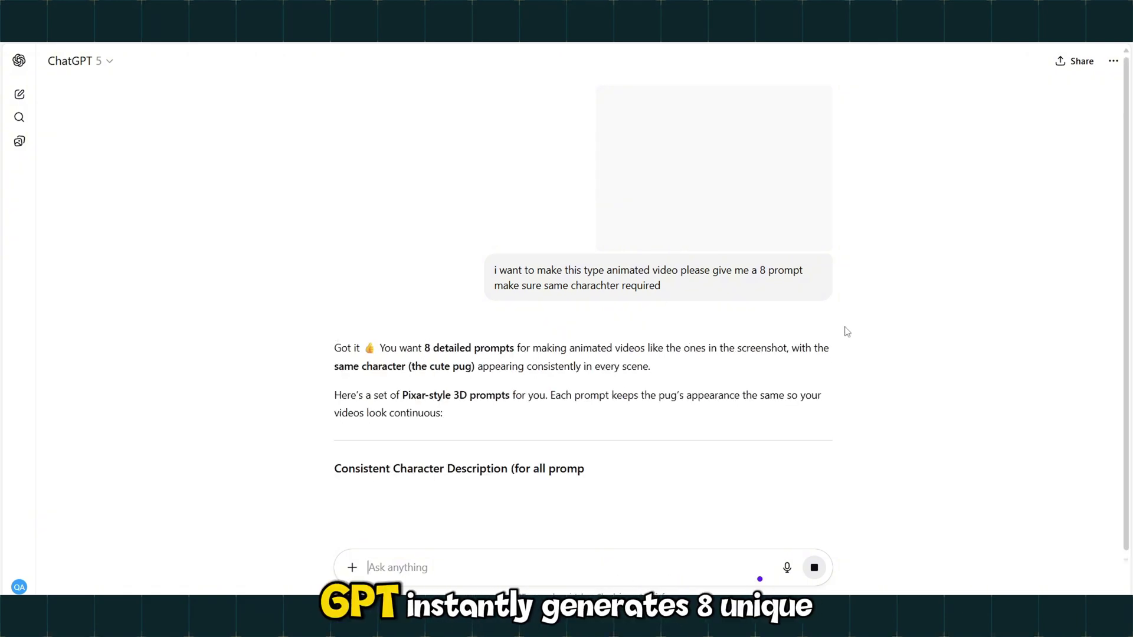
Step: Scroll through ChatGPT's eight pug scene prompts down to 'Pug with Bunny Family'
middle_click(969, 320)
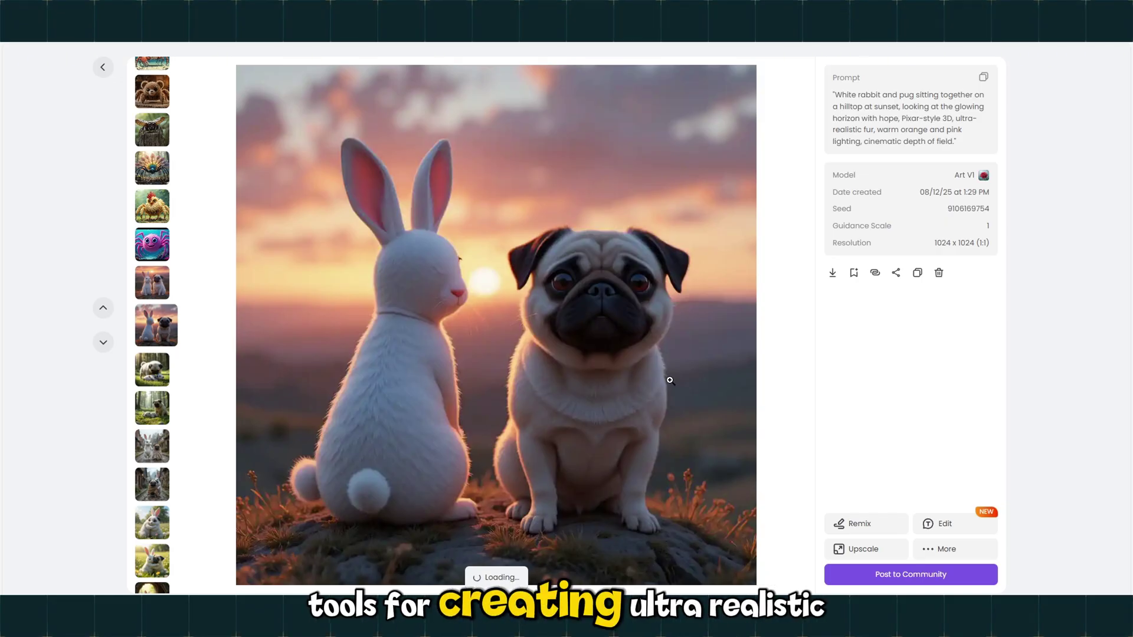
Step: Step from the pug-with-bear-cub image to the hollow-tree rabbit first-aid render
key("Down")
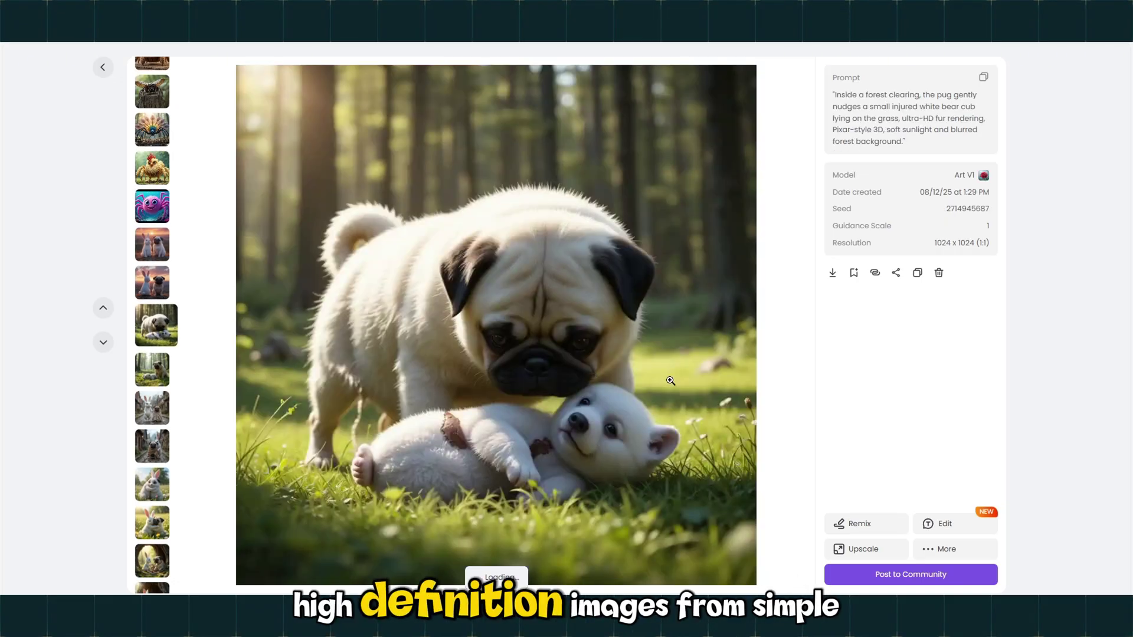
key("Down")
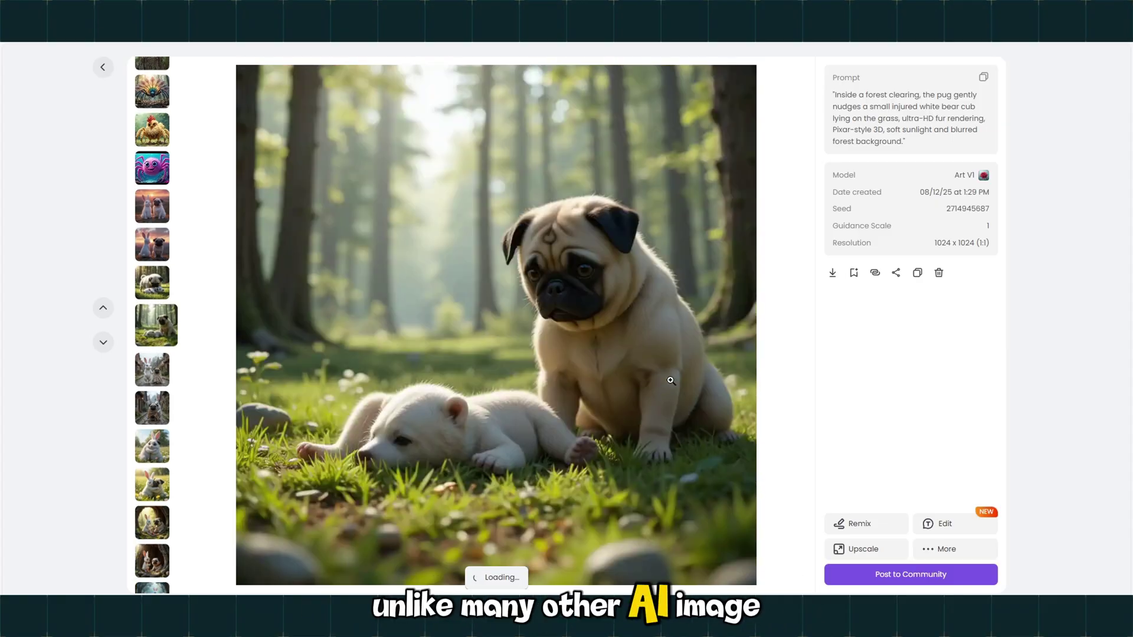
key("Down")
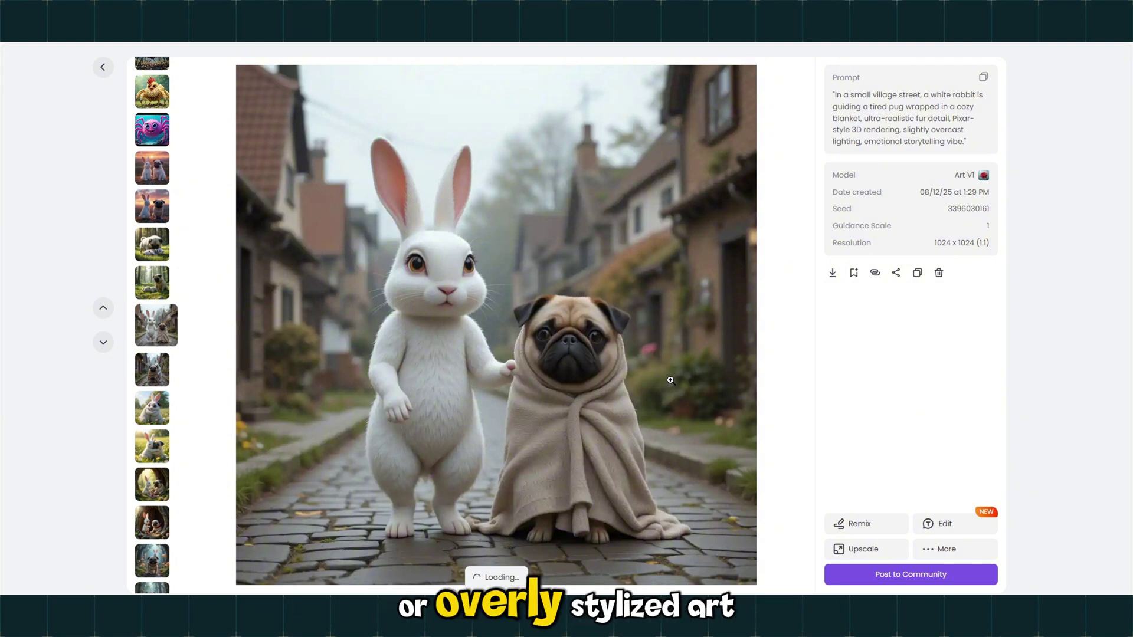
key("Down")
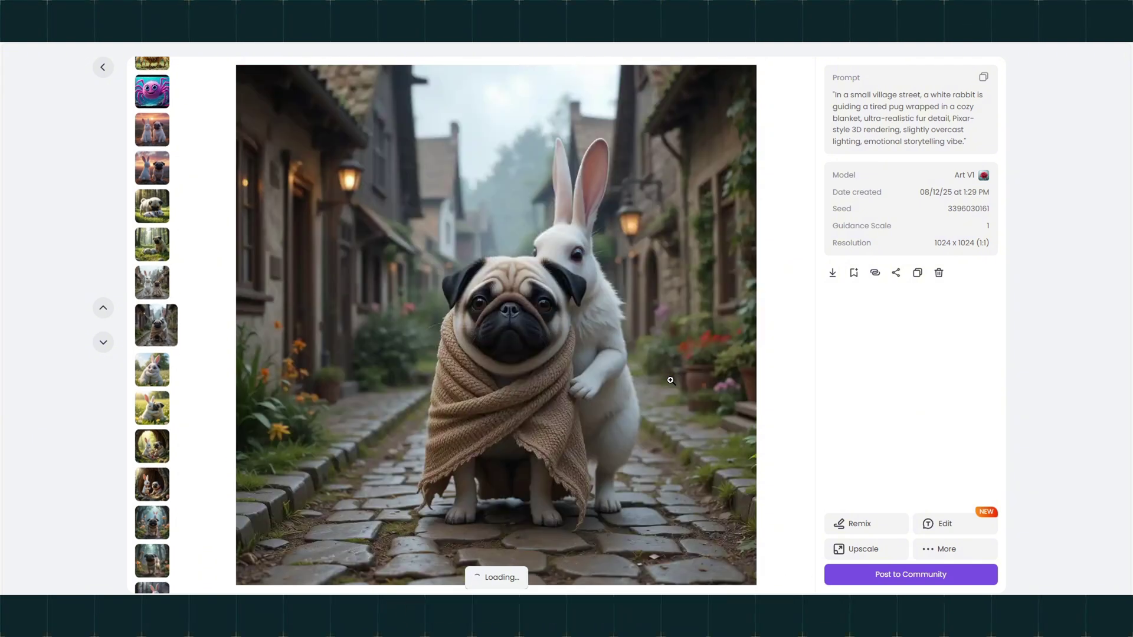
key("Down")
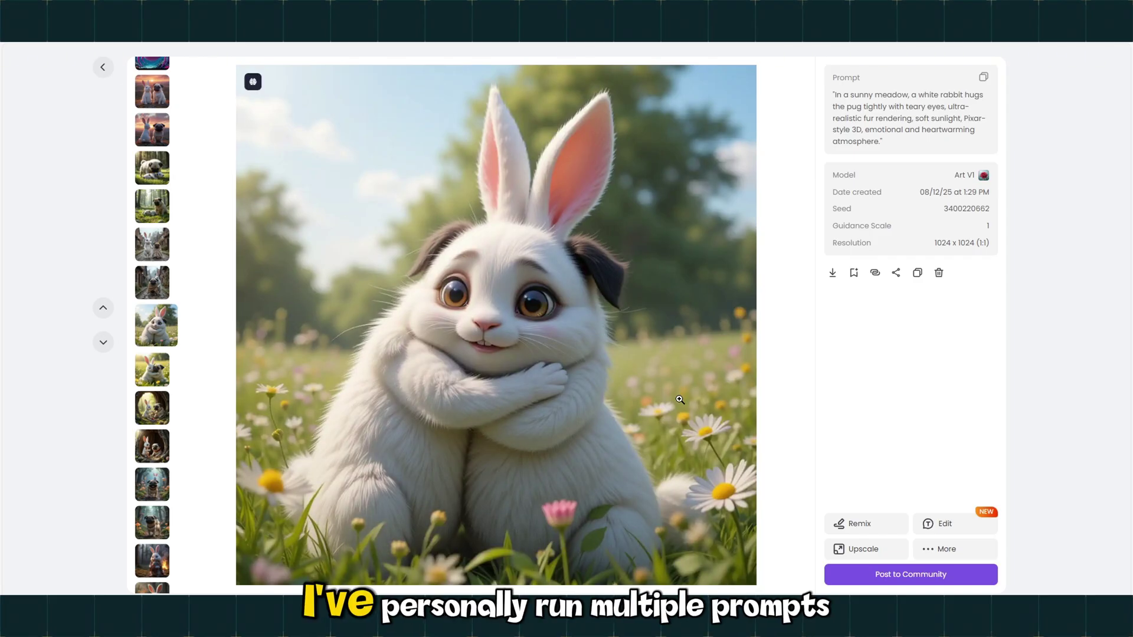
key("Down")
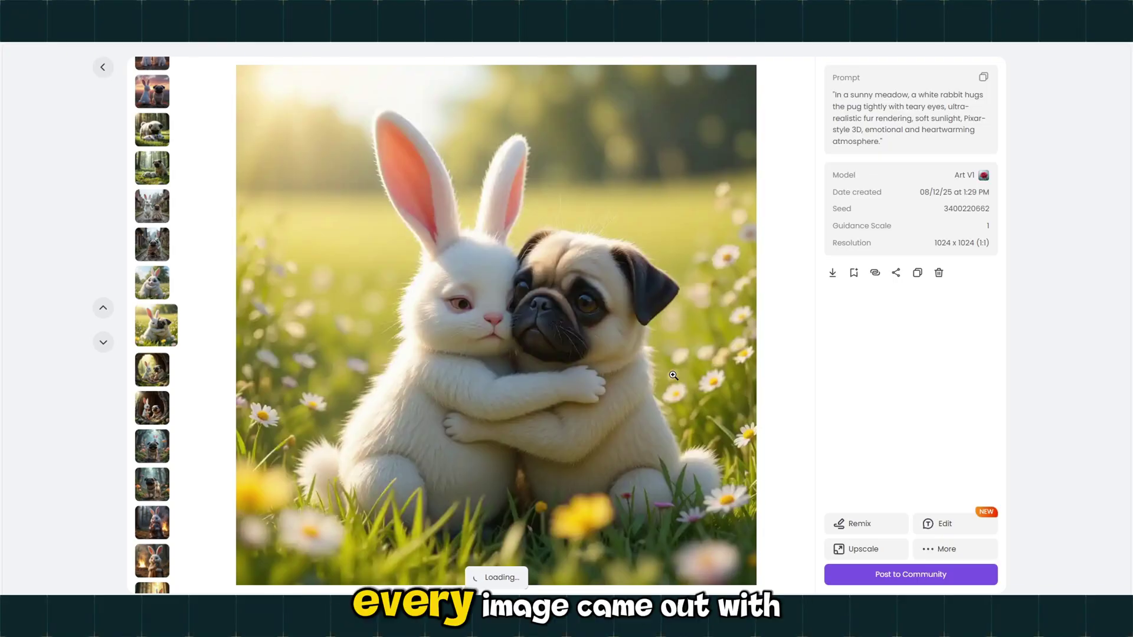
key("Down")
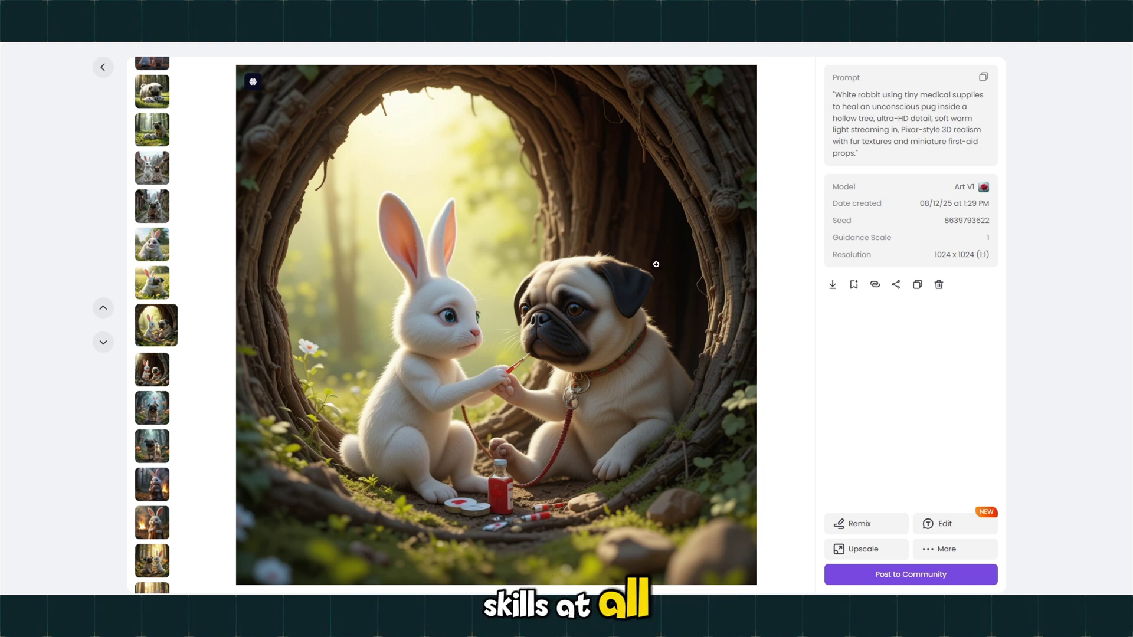
Step: Browse forward through the pug-and-rabbit generations past the rabbit-with-koala image
key("Down")
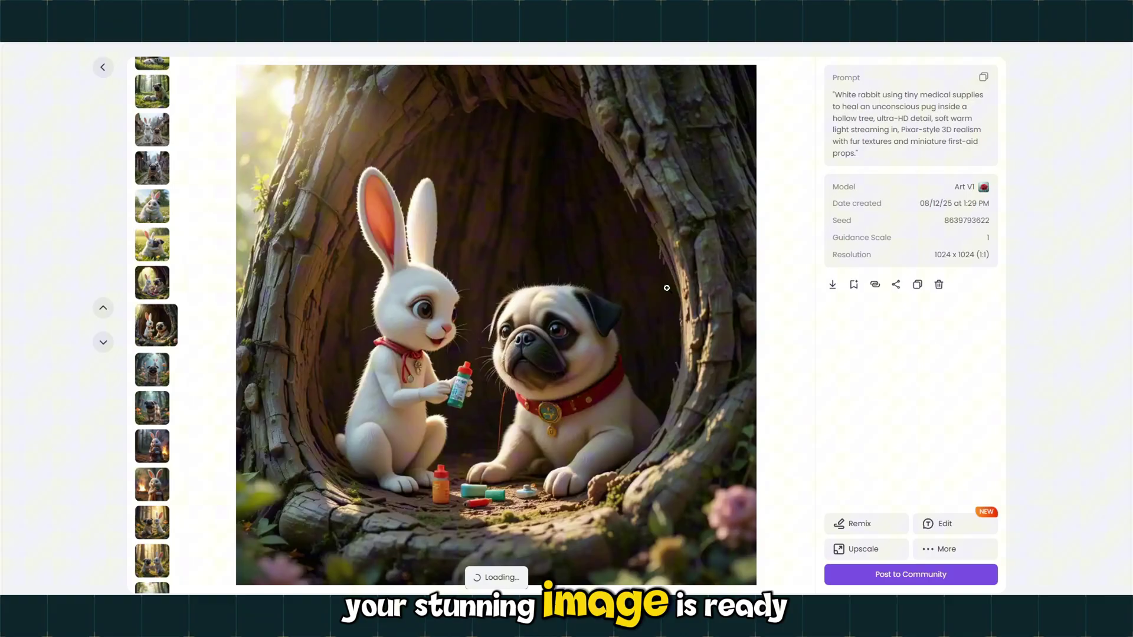
key("Down")
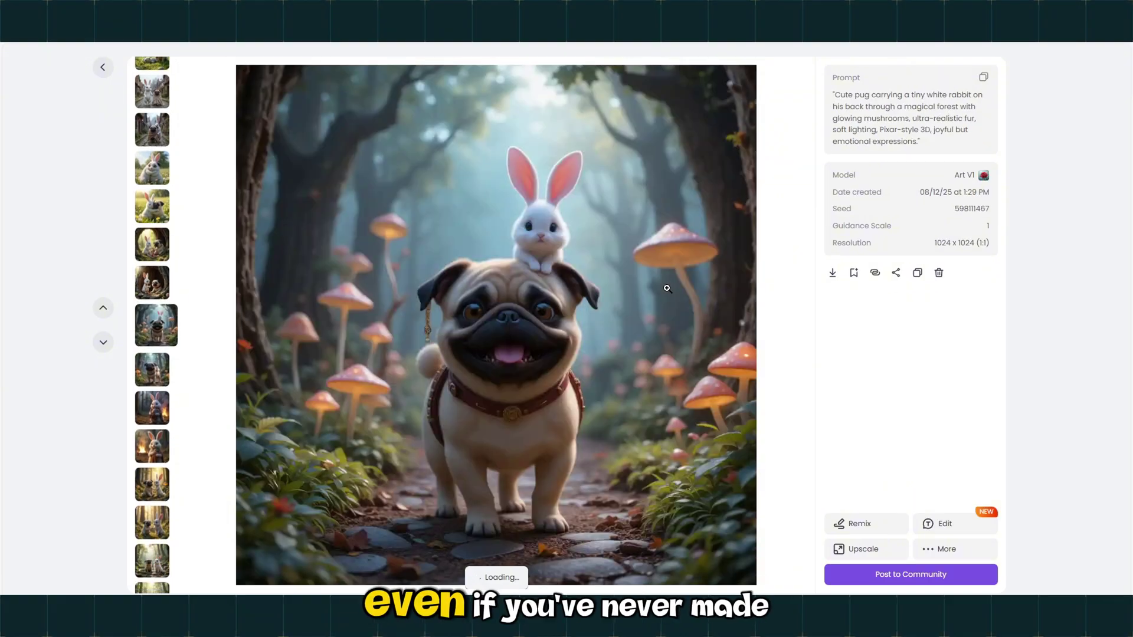
key("Down")
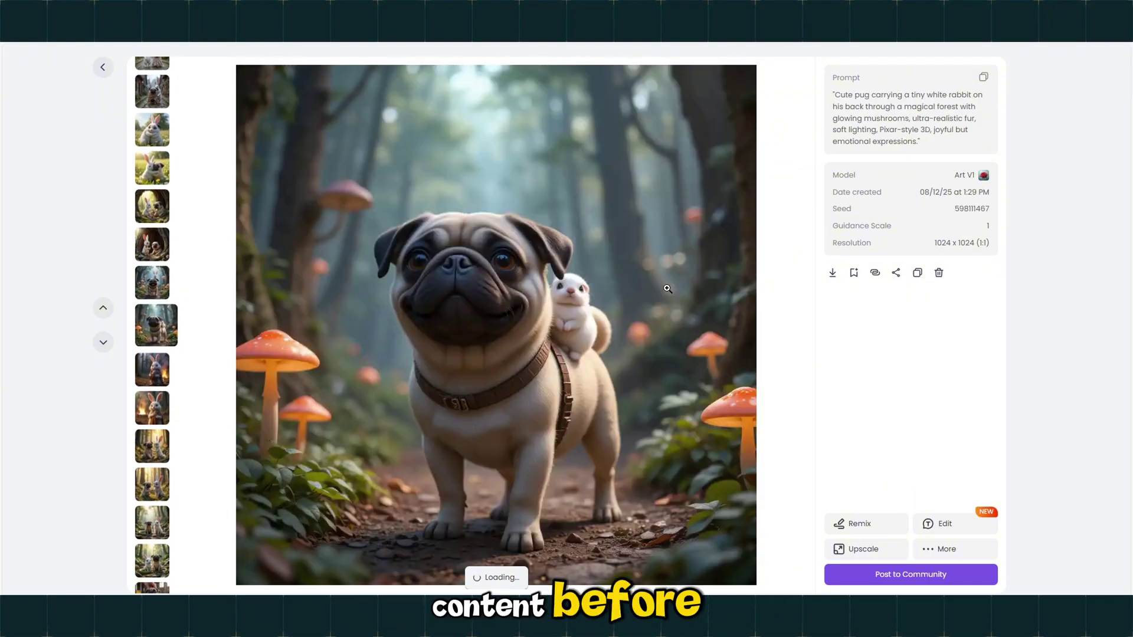
key("Down")
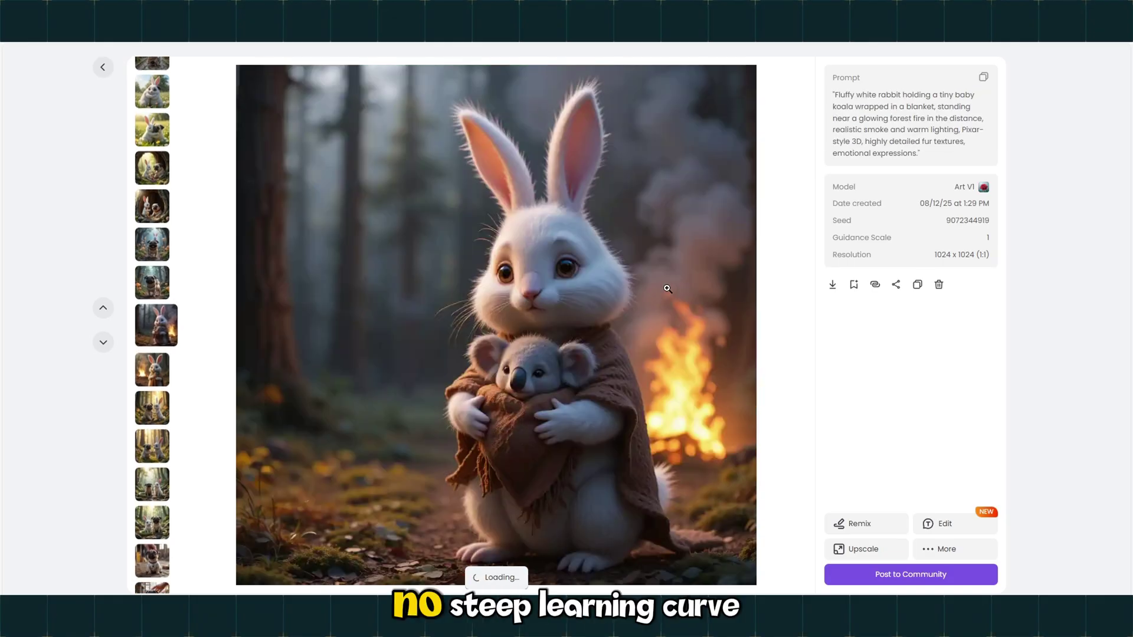
key("Up")
key("Up")
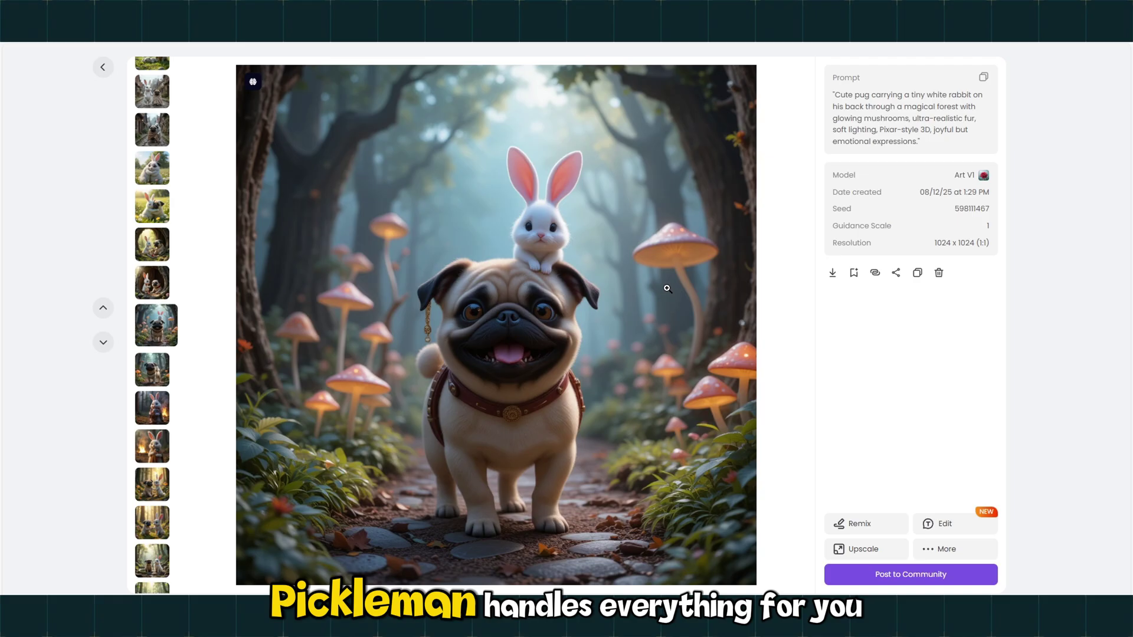
key("Down")
key("Down")
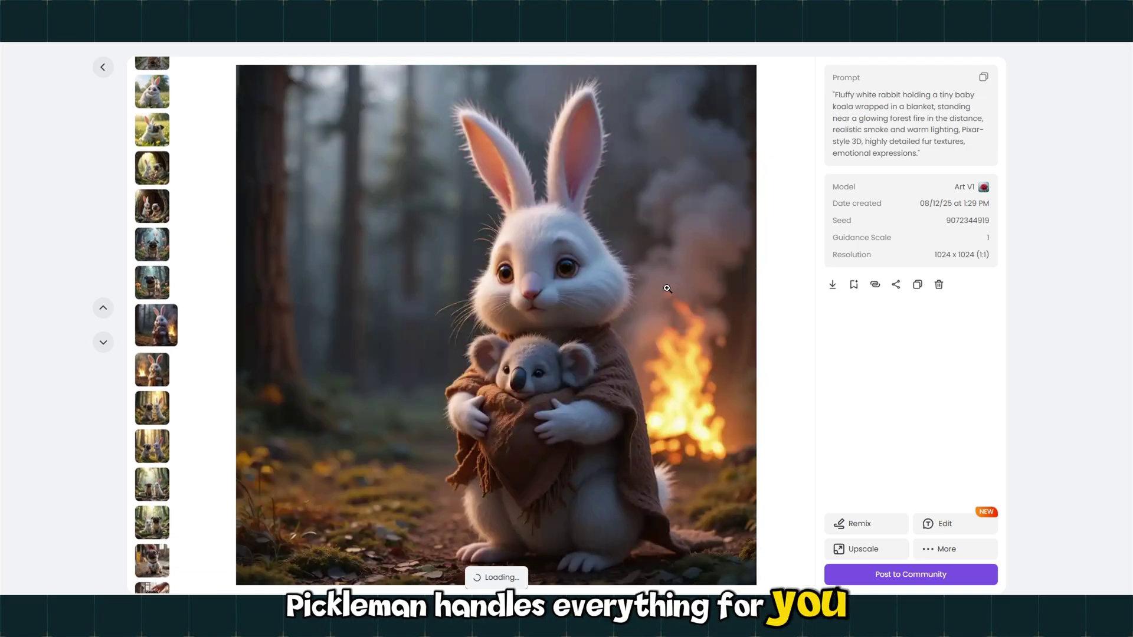
key("Down")
key("Down")
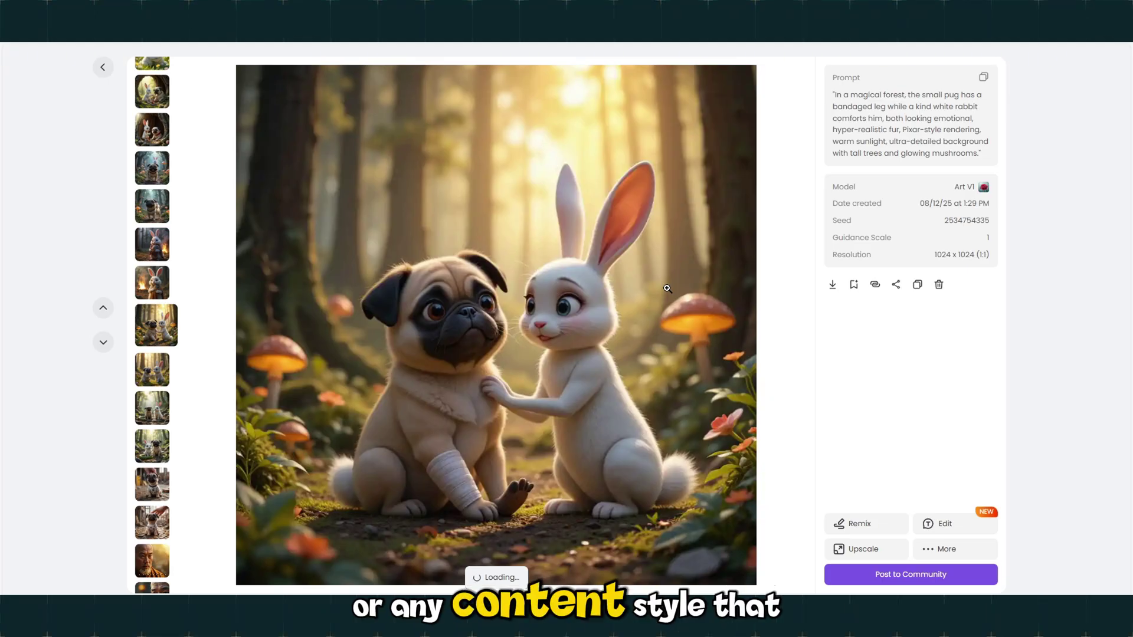
key("Down")
key("Down")
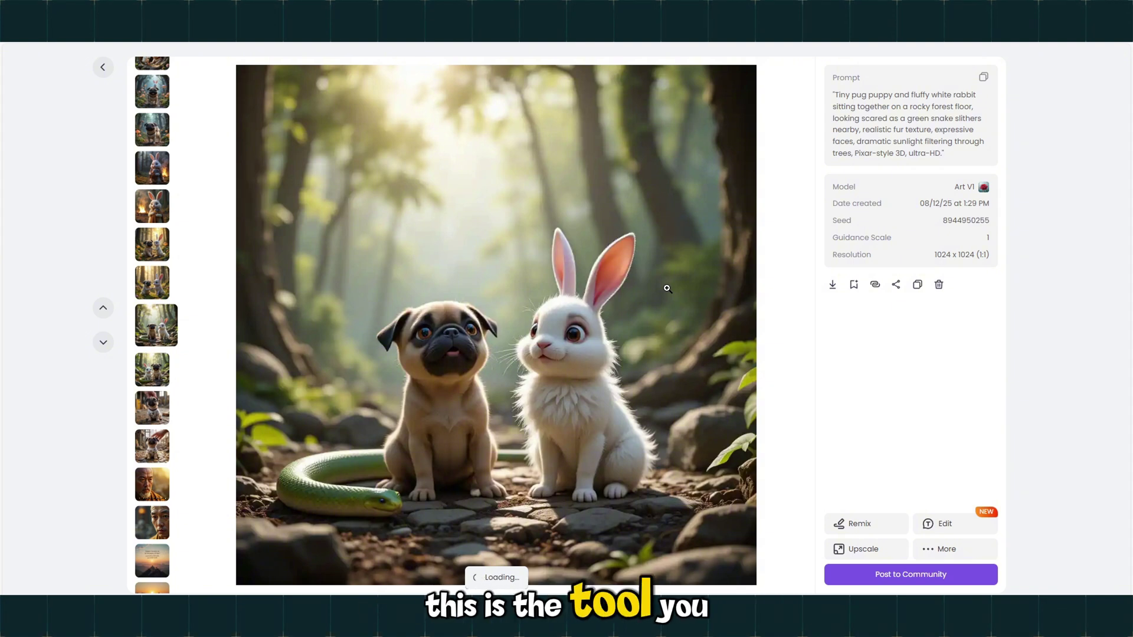
Step: Step back to the hollow-tree healing picture, then generate a new SmailPro temporary email
key("Down")
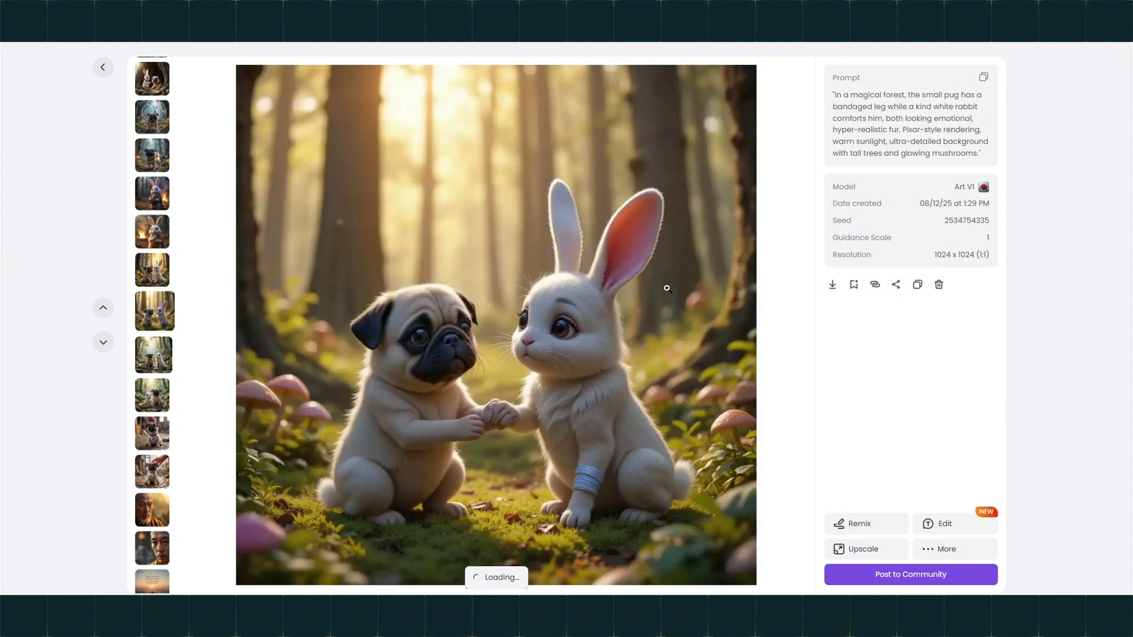
key("Up")
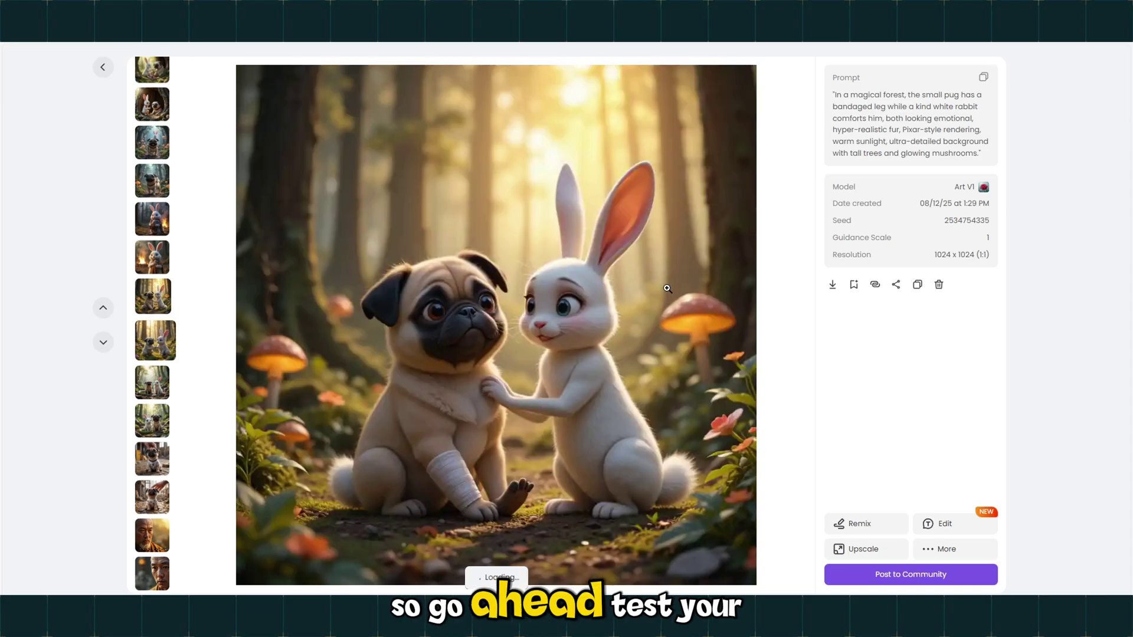
key("Up")
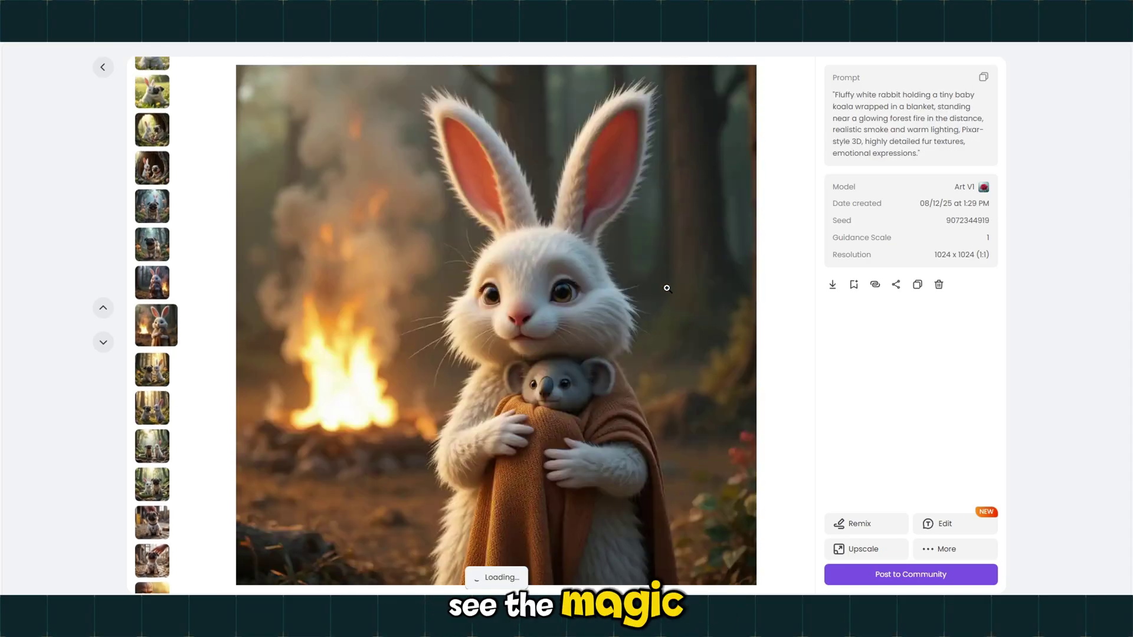
key("Up")
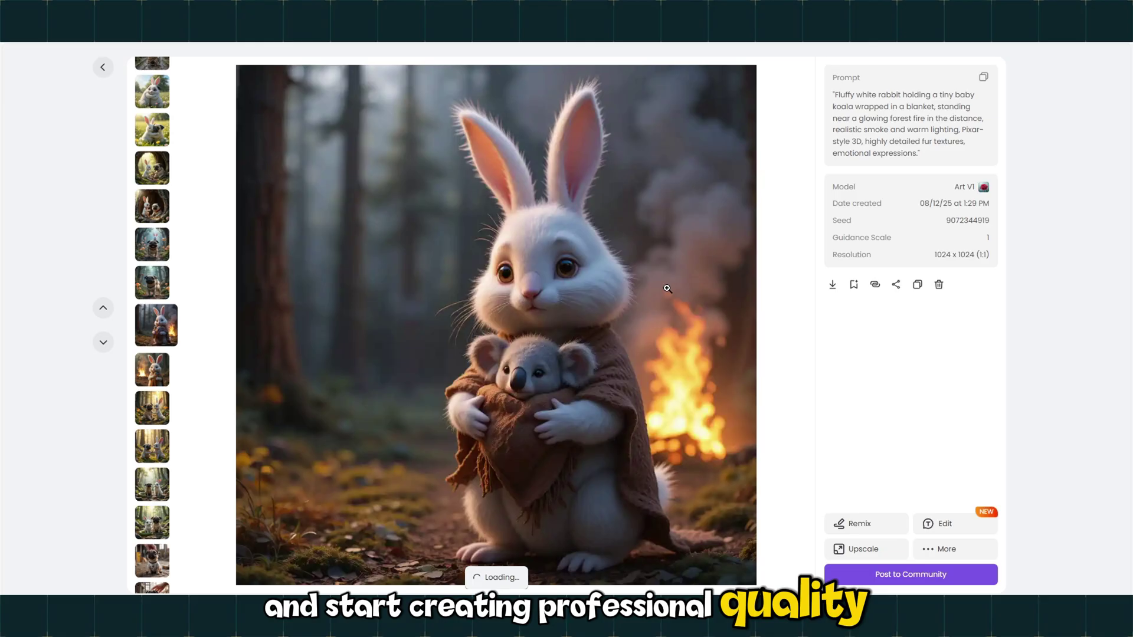
key("Up")
key("Up")
key("Up")
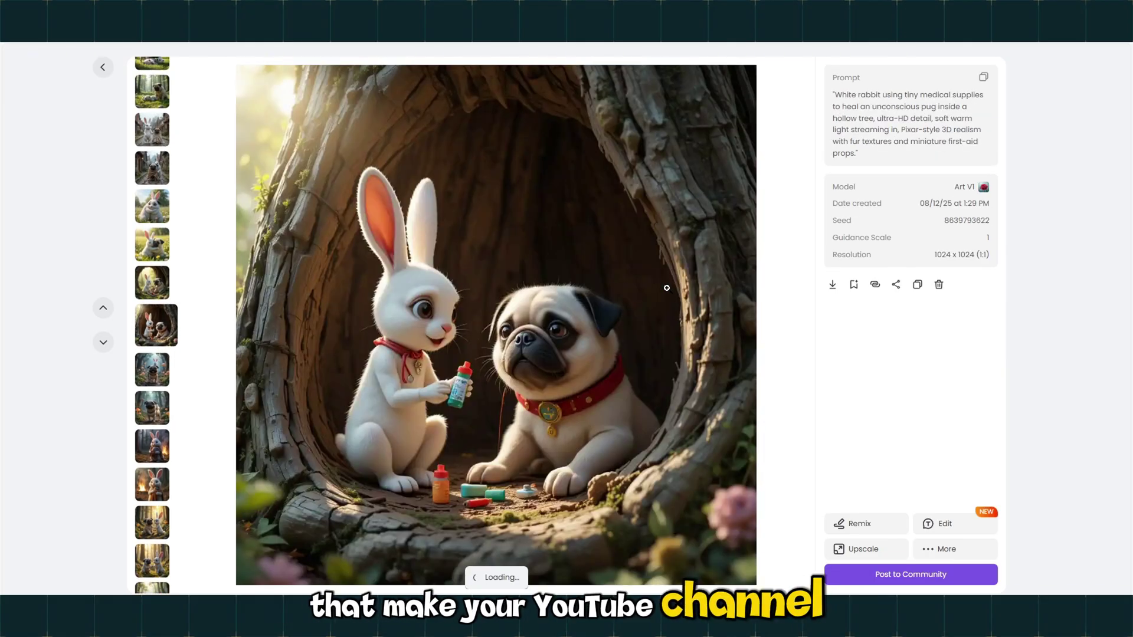
key("Up")
key("Up")
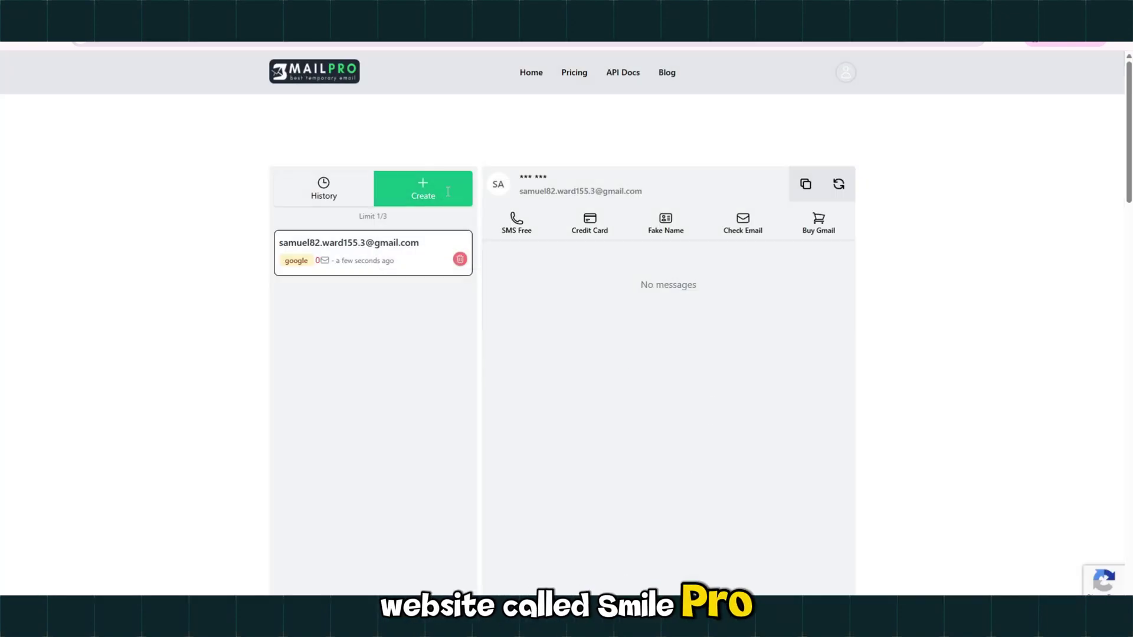
left_click(447, 191)
left_click(725, 512)
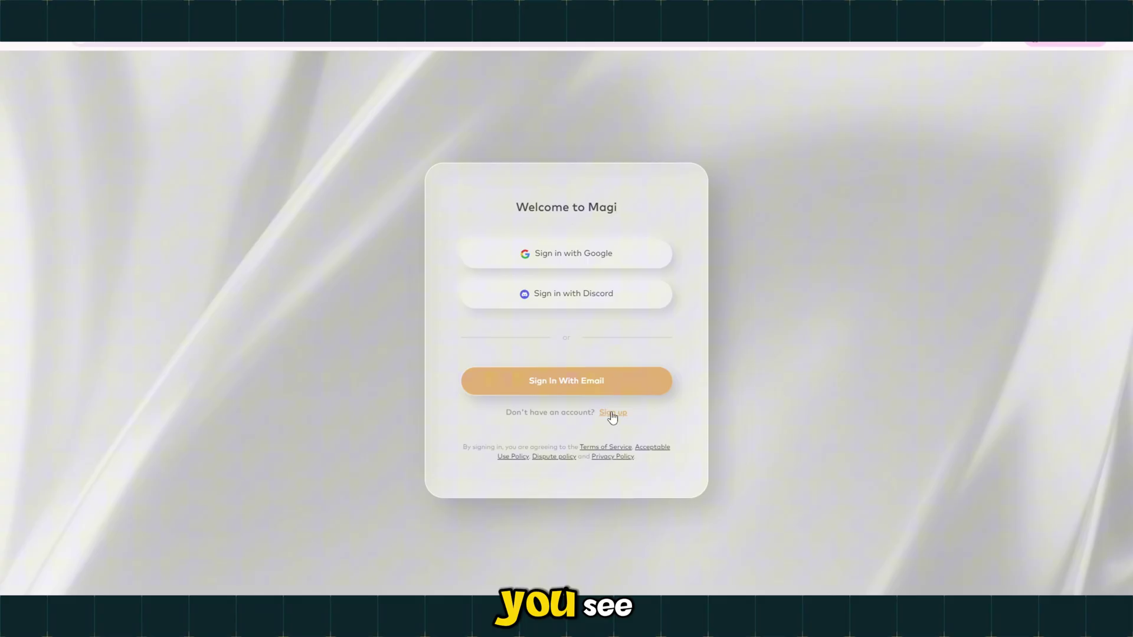
Step: Register a Magi account with the suggested name, temporary email and a password, then sign in
left_click(610, 412)
left_click(568, 247)
left_click(556, 277)
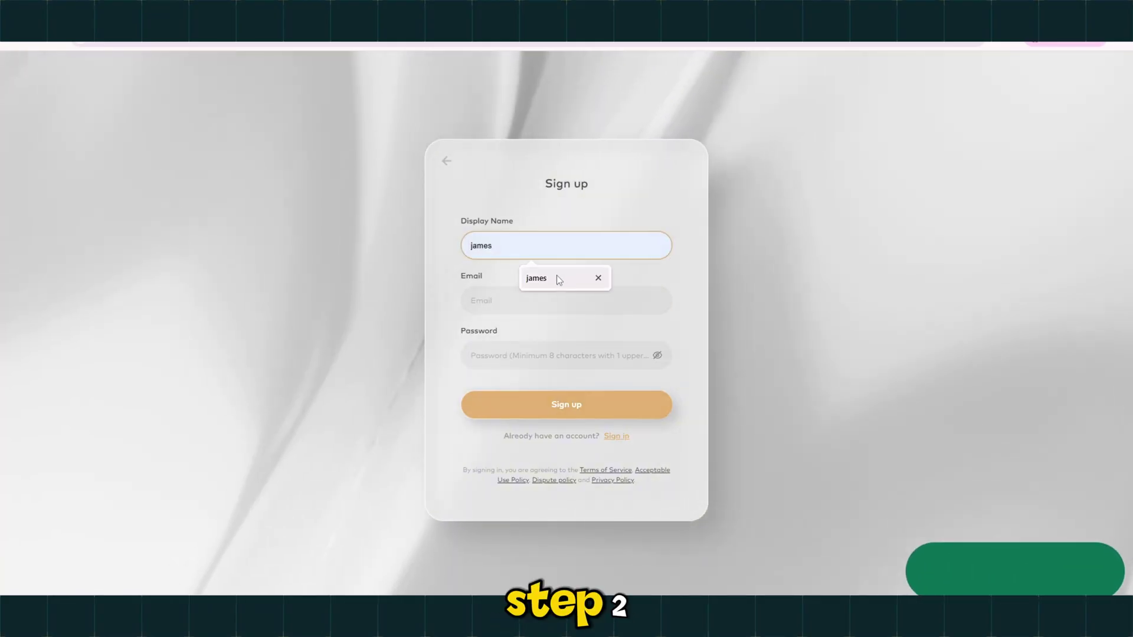
left_click_drag(534, 245, 421, 241)
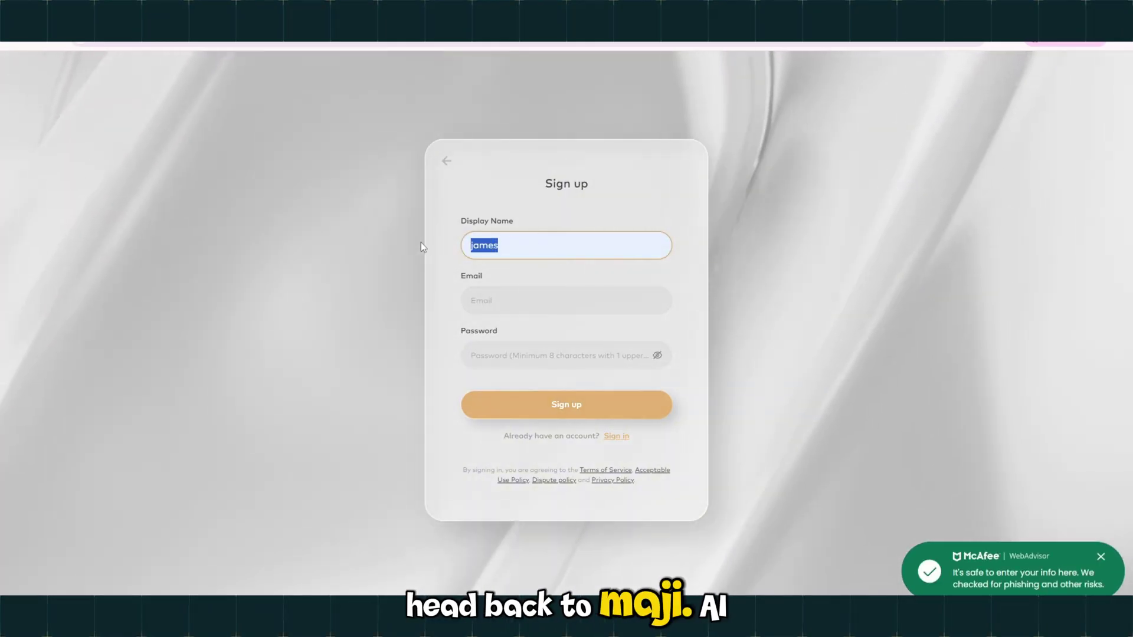
left_click(583, 310)
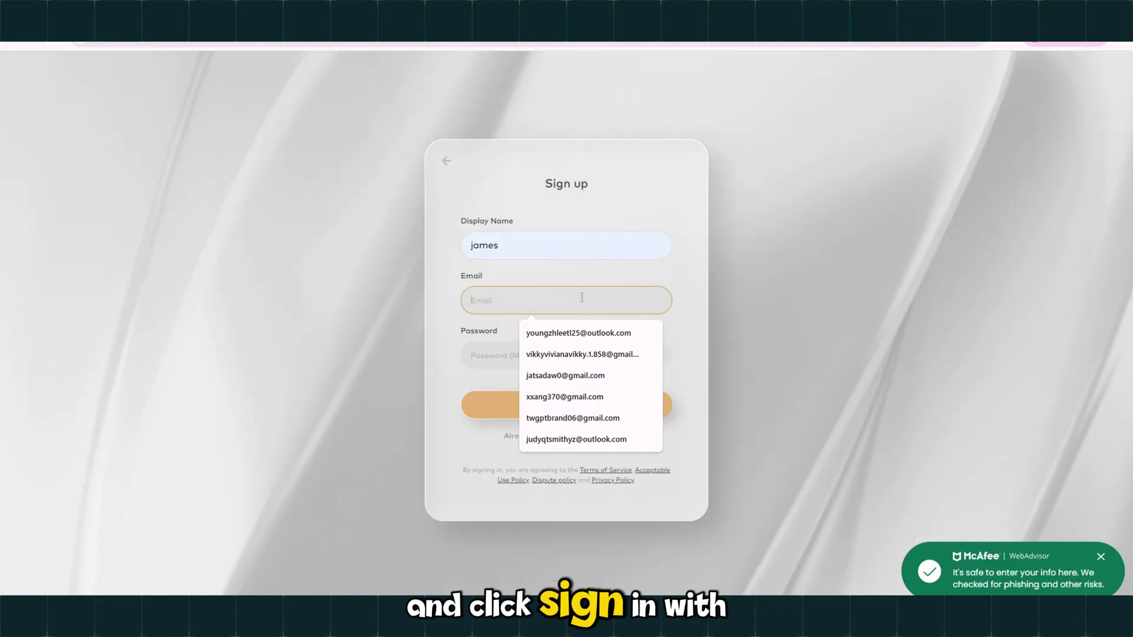
left_click(527, 356)
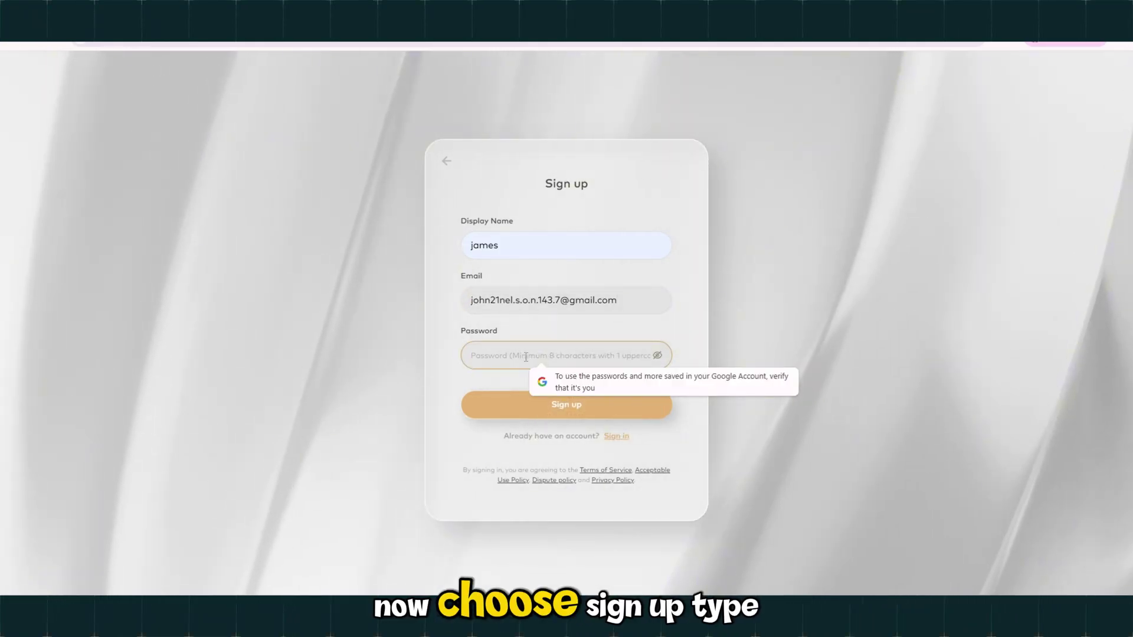
key("BackSpace")
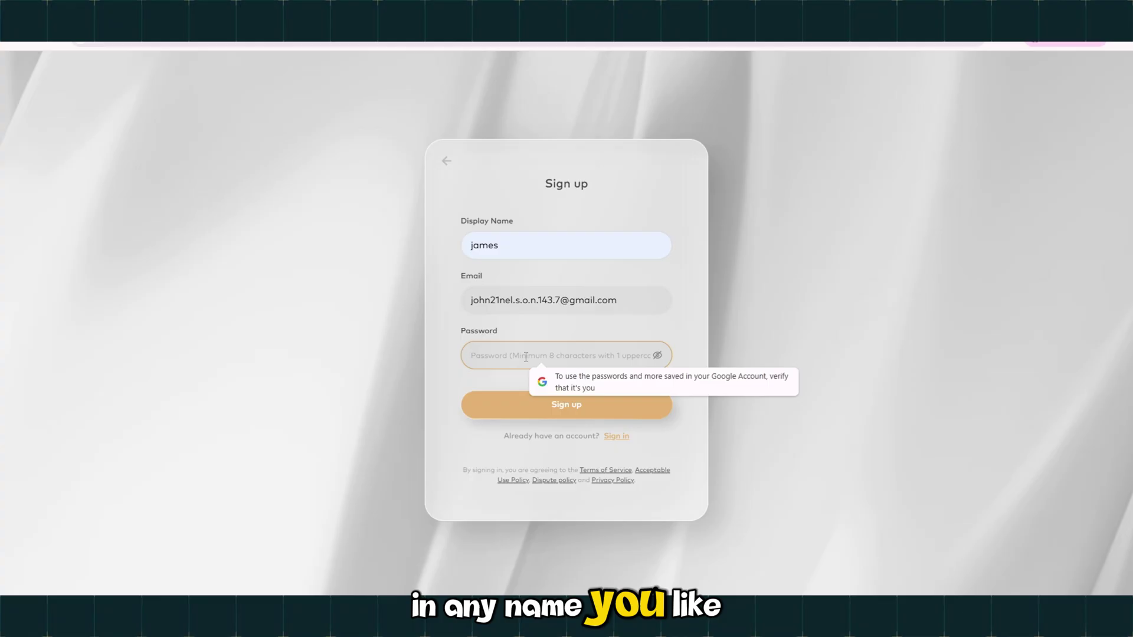
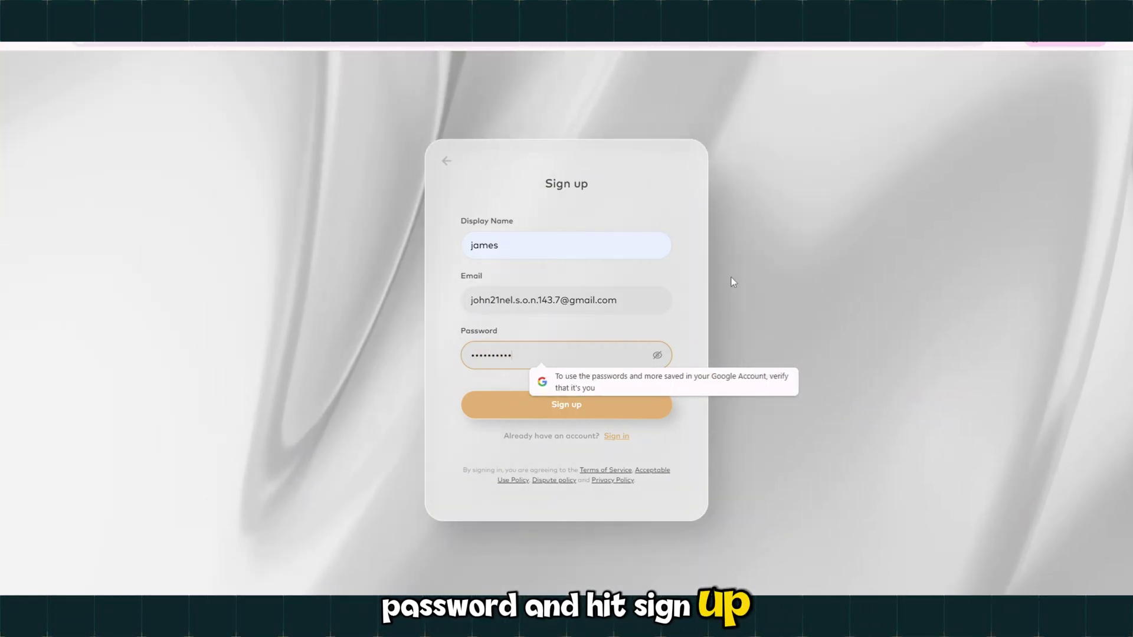
left_click(651, 405)
left_click(623, 438)
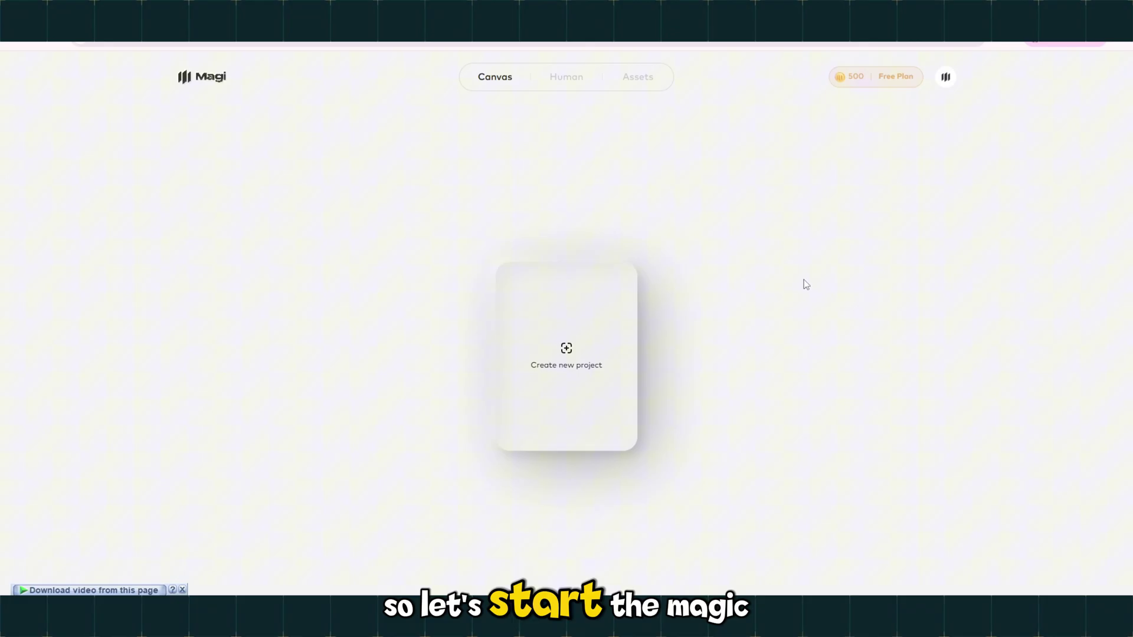
Step: Start a new Magi project and upload the rabbit-hugging-pug image
left_click(584, 378)
left_click(494, 360)
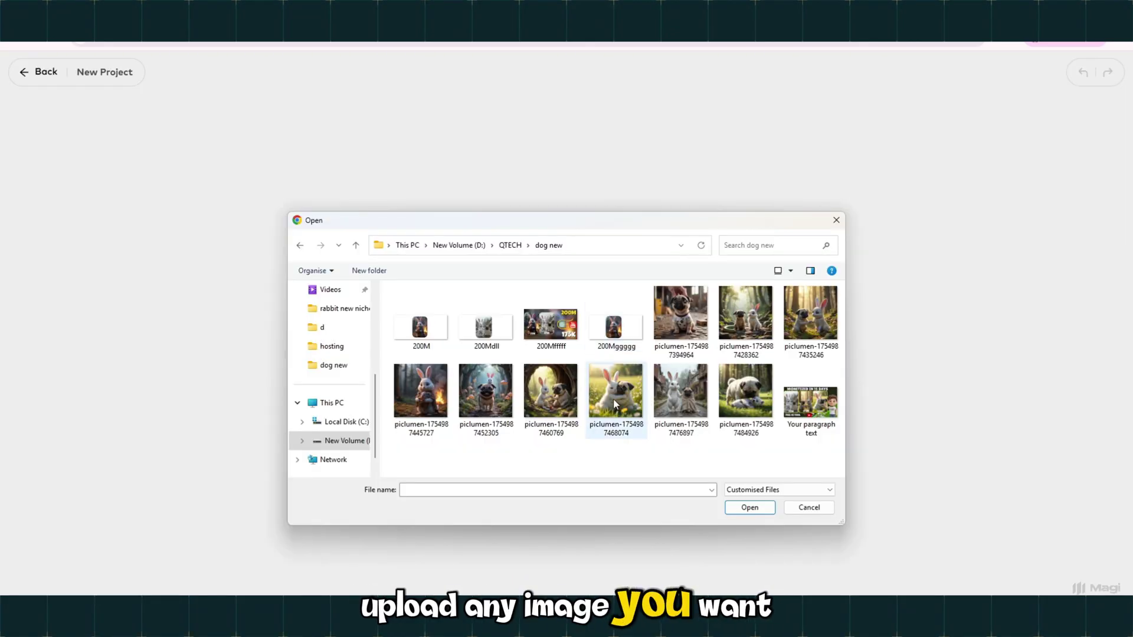
double_click(614, 398)
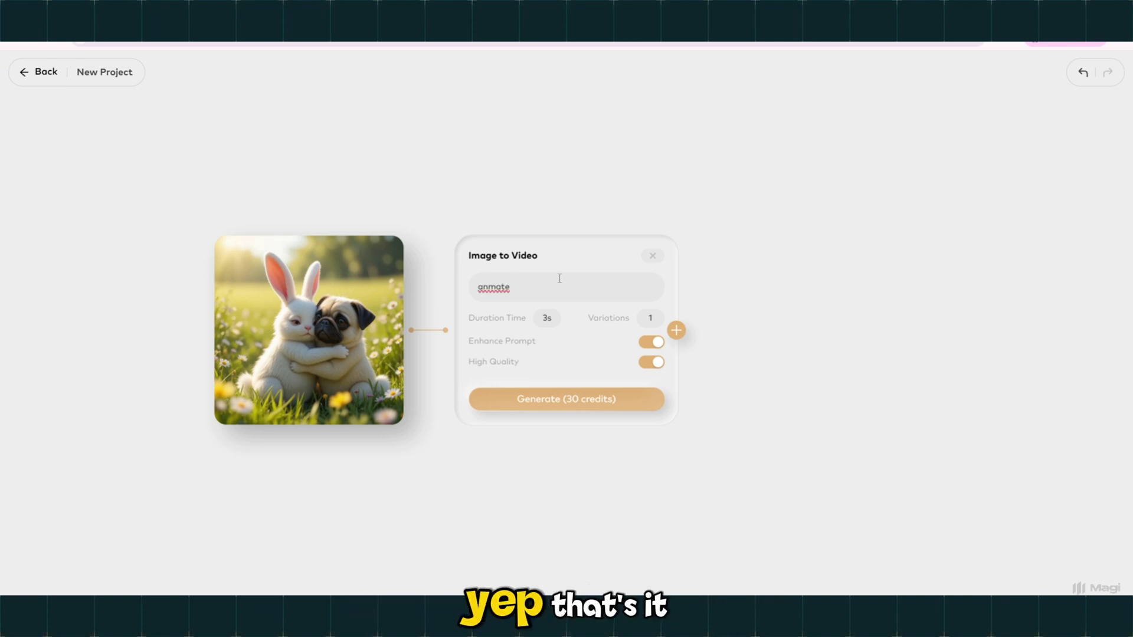
Step: Queue a 3-second image-to-video job prompted 'animate' for 30 credits
key("BackSpace")
key("BackSpace")
key("BackSpace")
key("BackSpace")
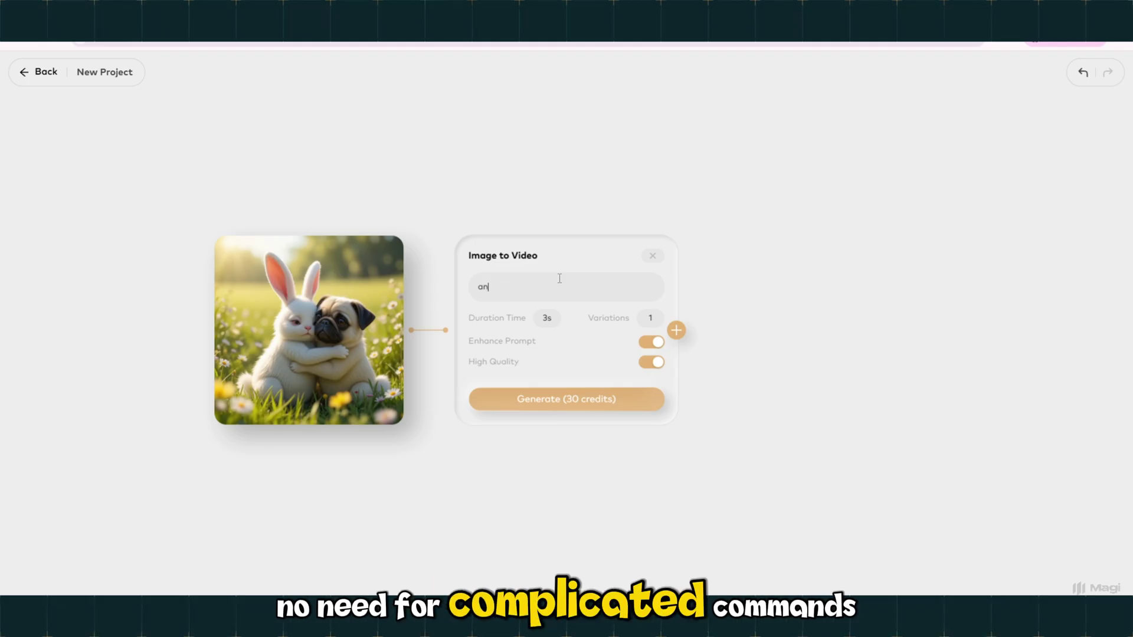
type("imate")
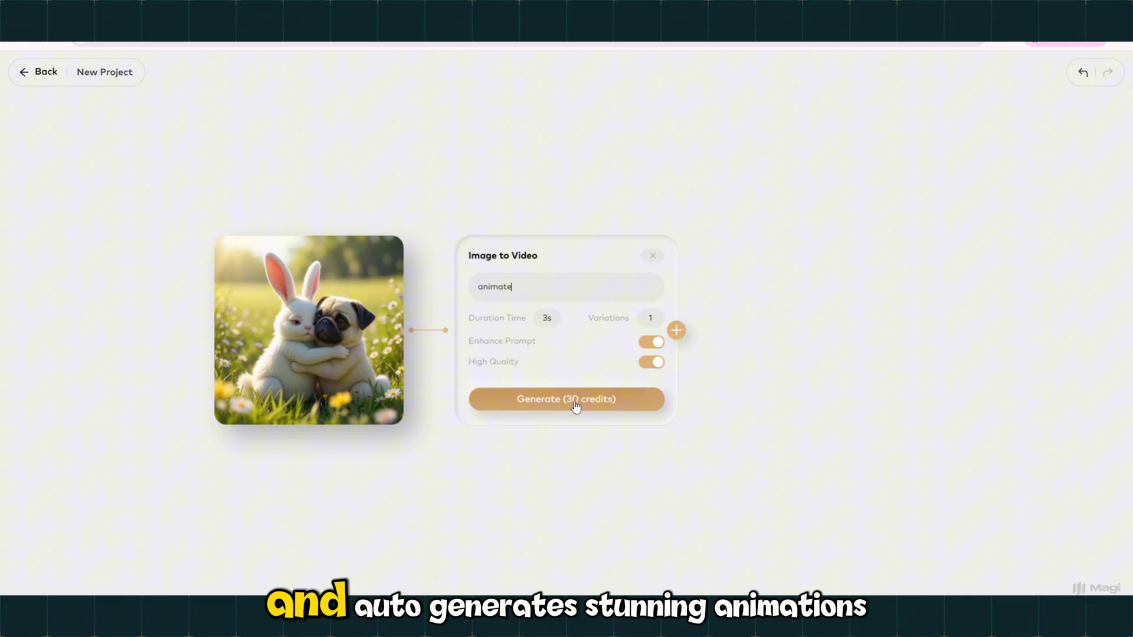
left_click_drag(544, 320, 556, 319)
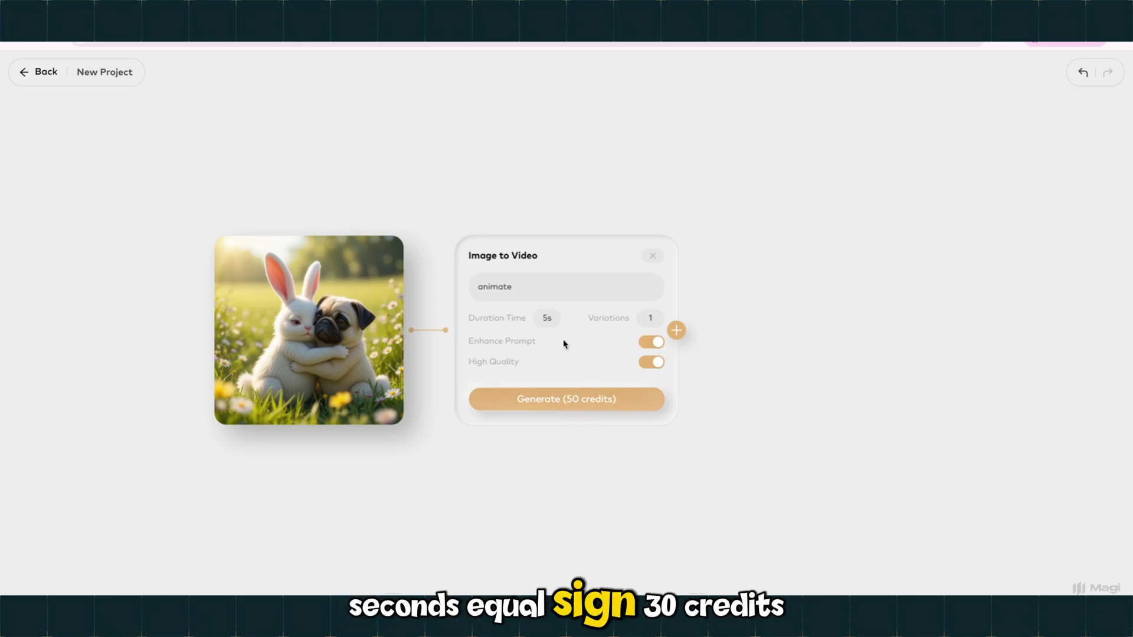
left_click_drag(540, 319, 592, 321)
type("3")
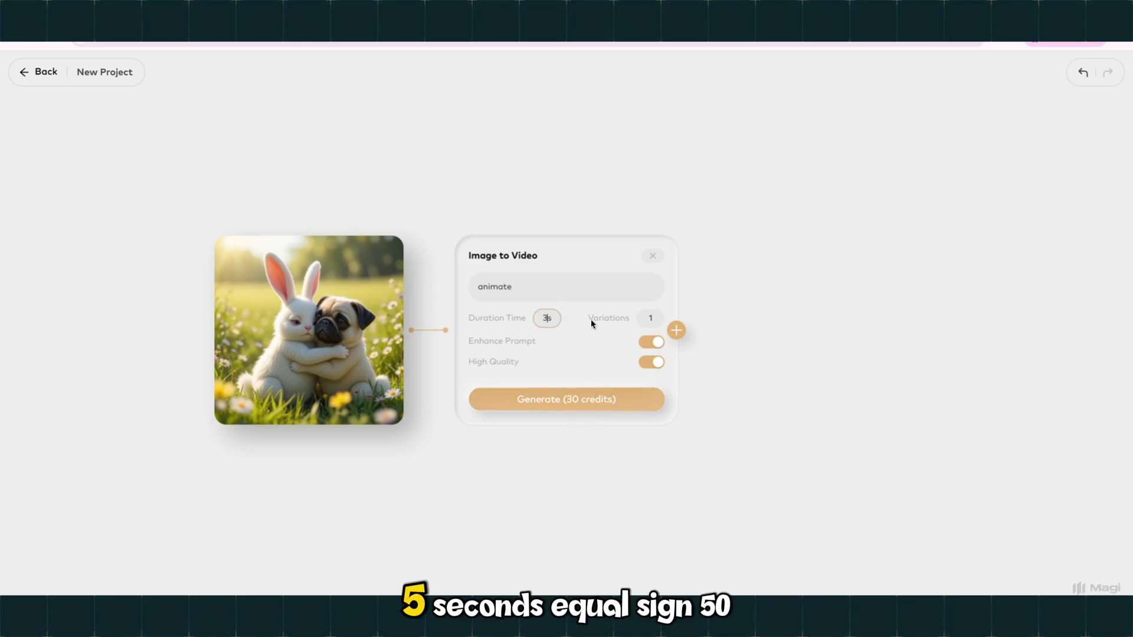
left_click(610, 411)
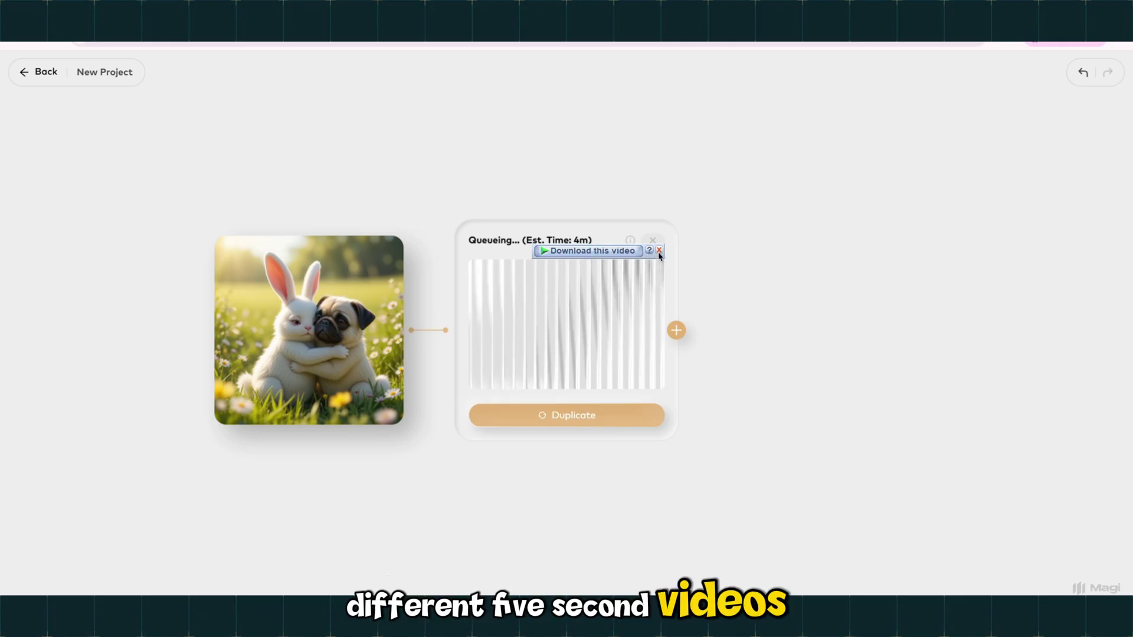
Step: Dismiss the download overlay, find the 'animate' mp4 in IDM, and close VLC
left_click(659, 252)
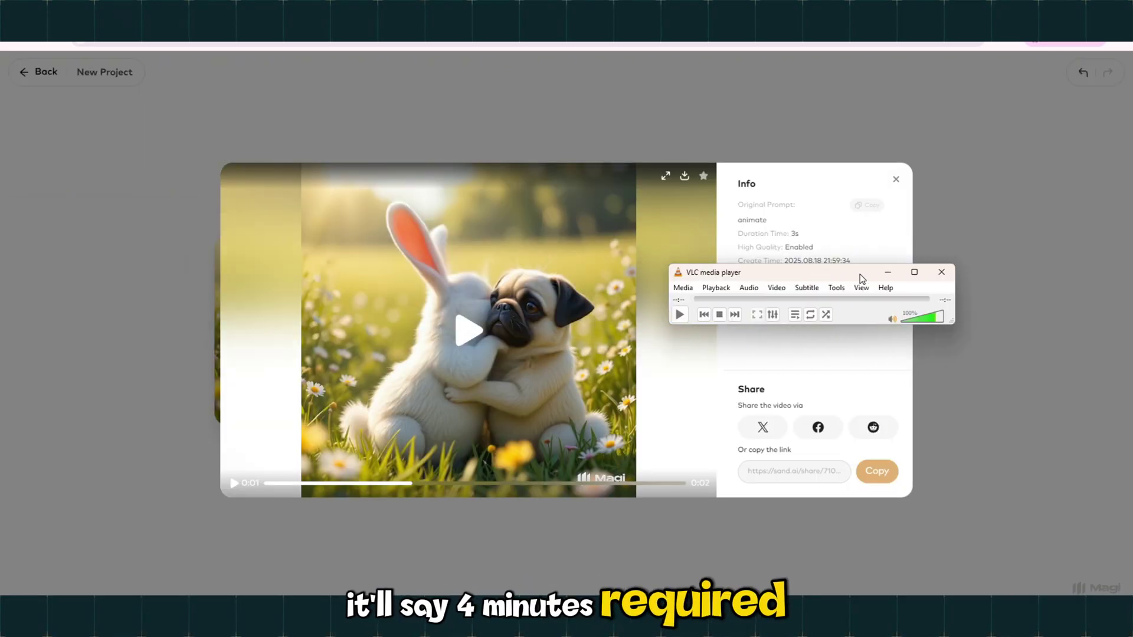
left_click(1019, 615)
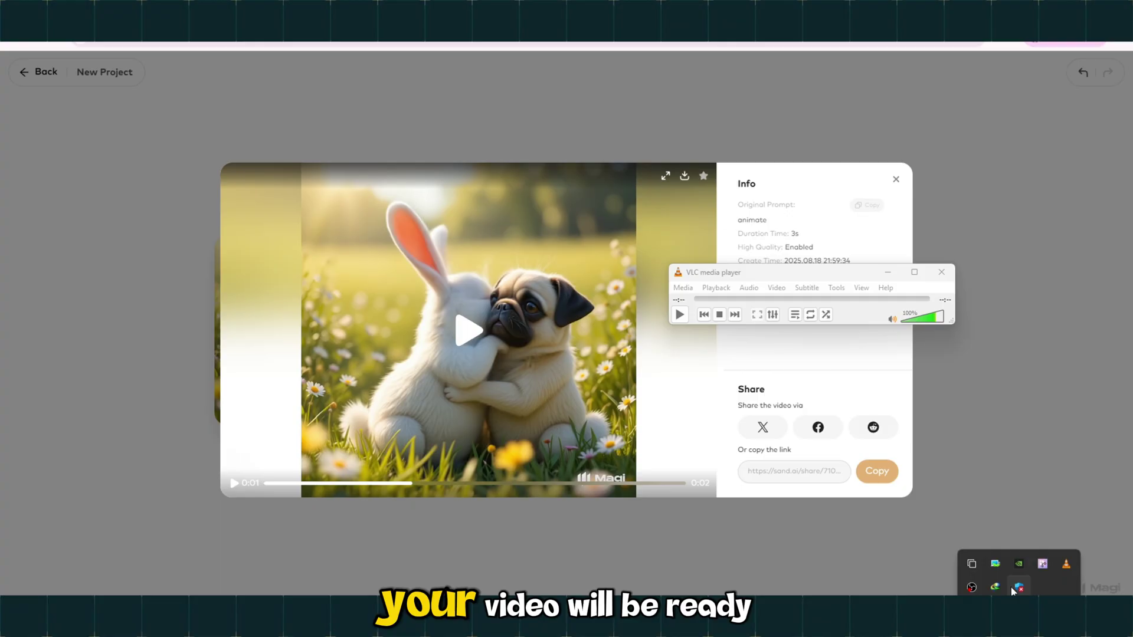
left_click(995, 587)
right_click(858, 406)
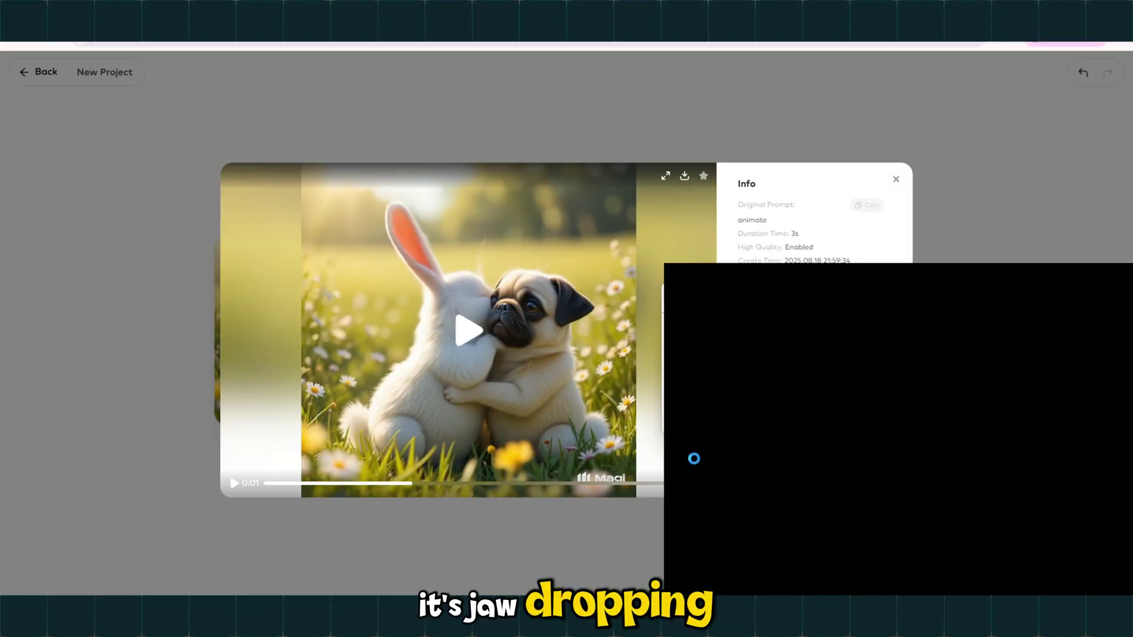
left_click(943, 273)
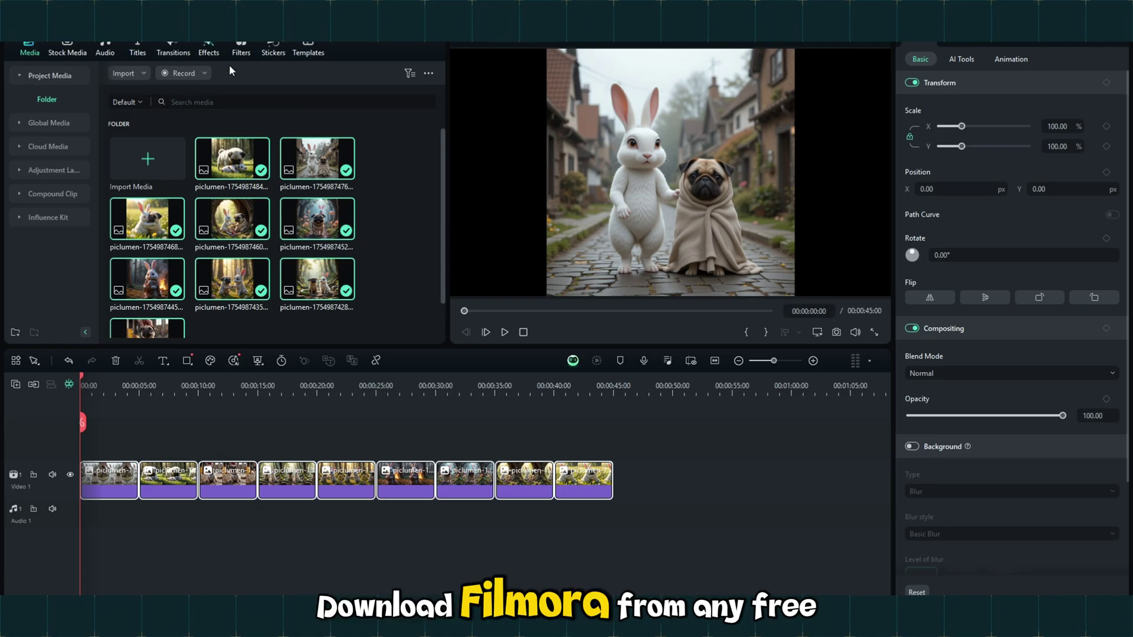
Step: Reorder the rabbit-and-pug clips on the Filmora timeline, including the short clip
left_click(331, 477)
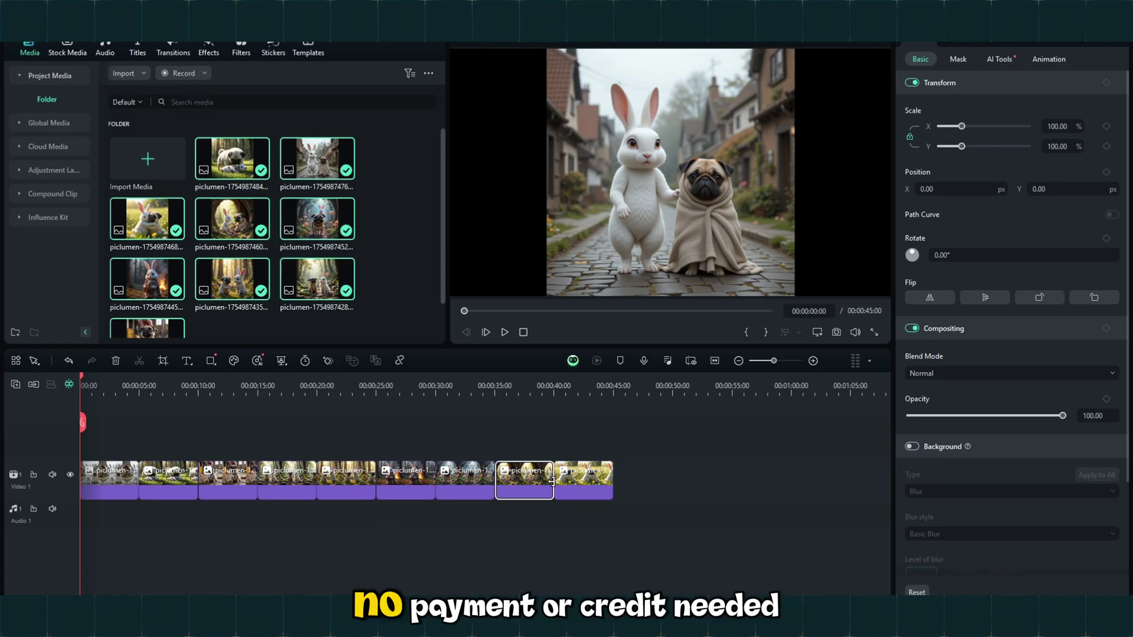
left_click(645, 465)
mouse_move(646, 466)
left_mouse_down()
mouse_move(106, 475)
mouse_move(308, 486)
mouse_move(248, 478)
left_mouse_up()
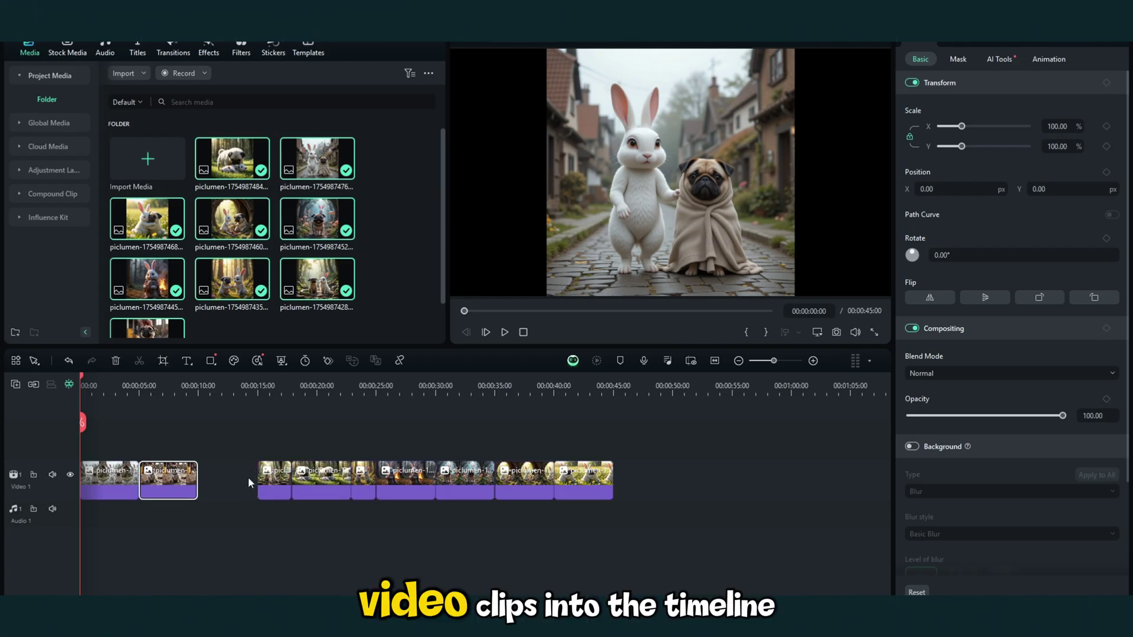
left_click(304, 478)
left_click(365, 478)
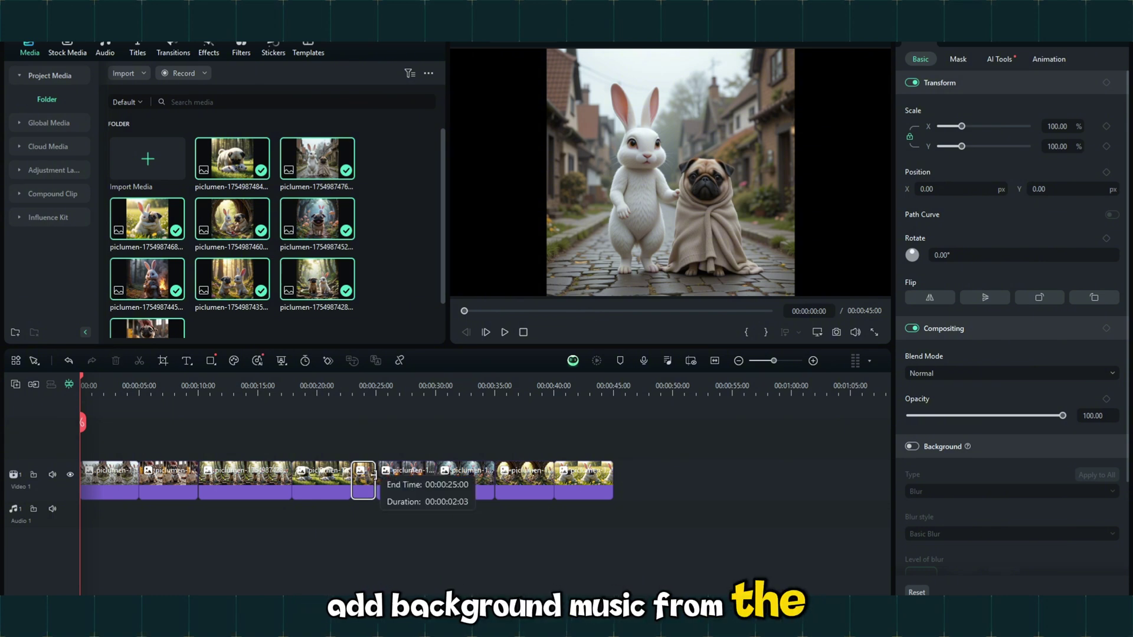
left_click(403, 478)
left_click_drag(655, 513, 84, 496)
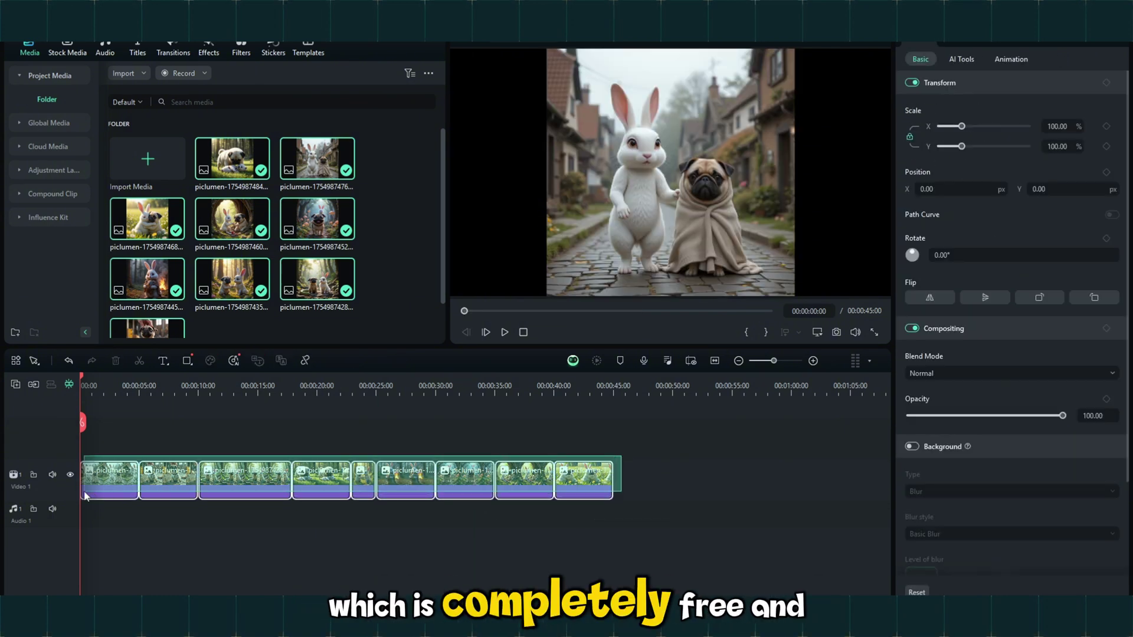
Step: Slide the clips after the gap left, leaving a continuous 43-second sequence
left_click(396, 483)
key("Down")
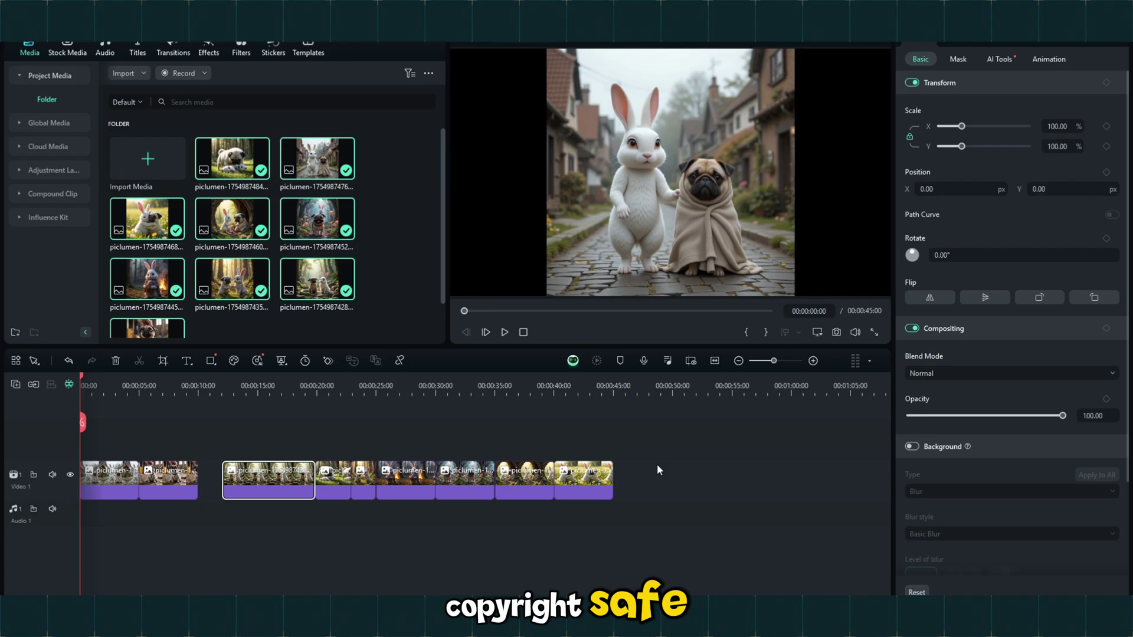
left_click_drag(686, 505, 222, 459)
left_click_drag(590, 481, 566, 481)
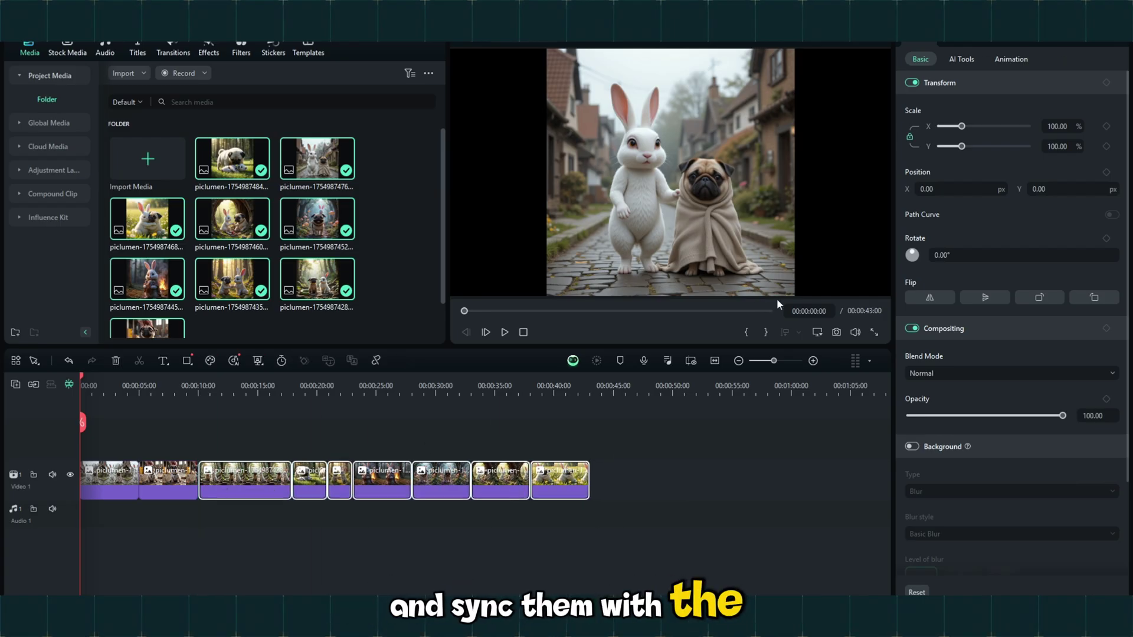
Step: Scale all timeline clips to 125.17% to crop out the watermark, then preview the sequence
left_click_drag(678, 456, 85, 527)
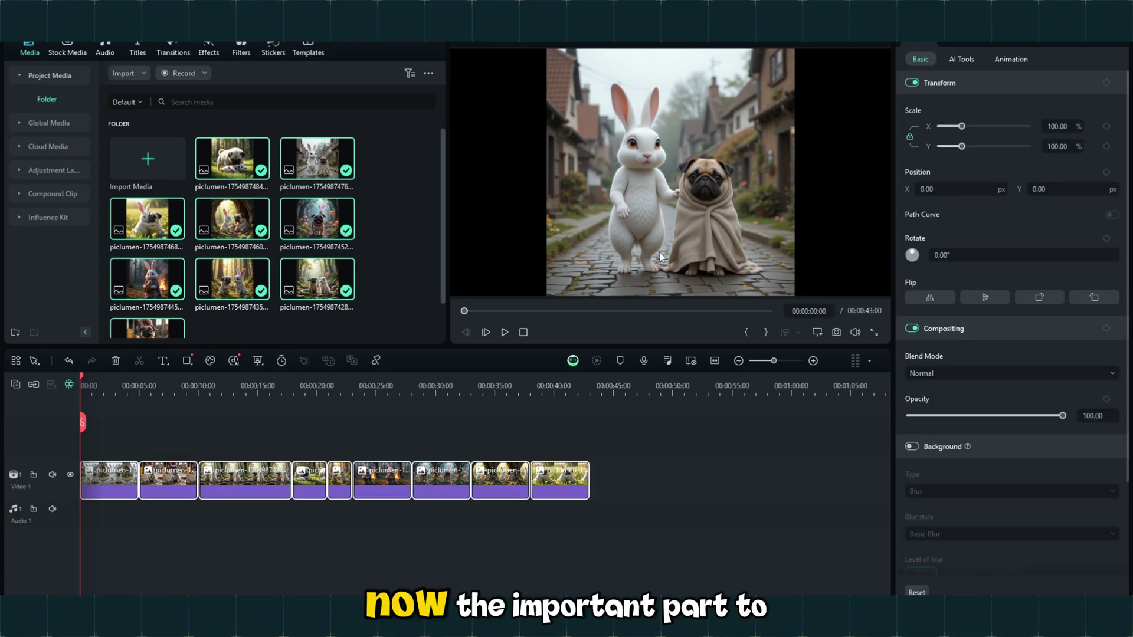
left_click_drag(963, 126, 968, 127)
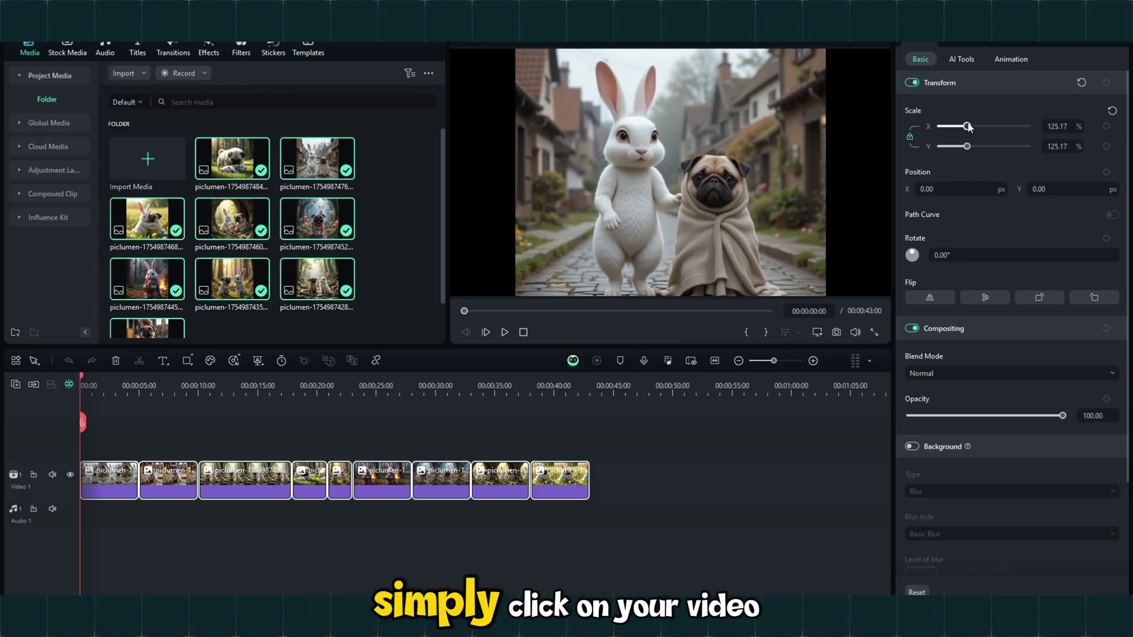
mouse_move(82, 379)
left_mouse_down()
mouse_move(554, 425)
mouse_move(3, 430)
left_mouse_up()
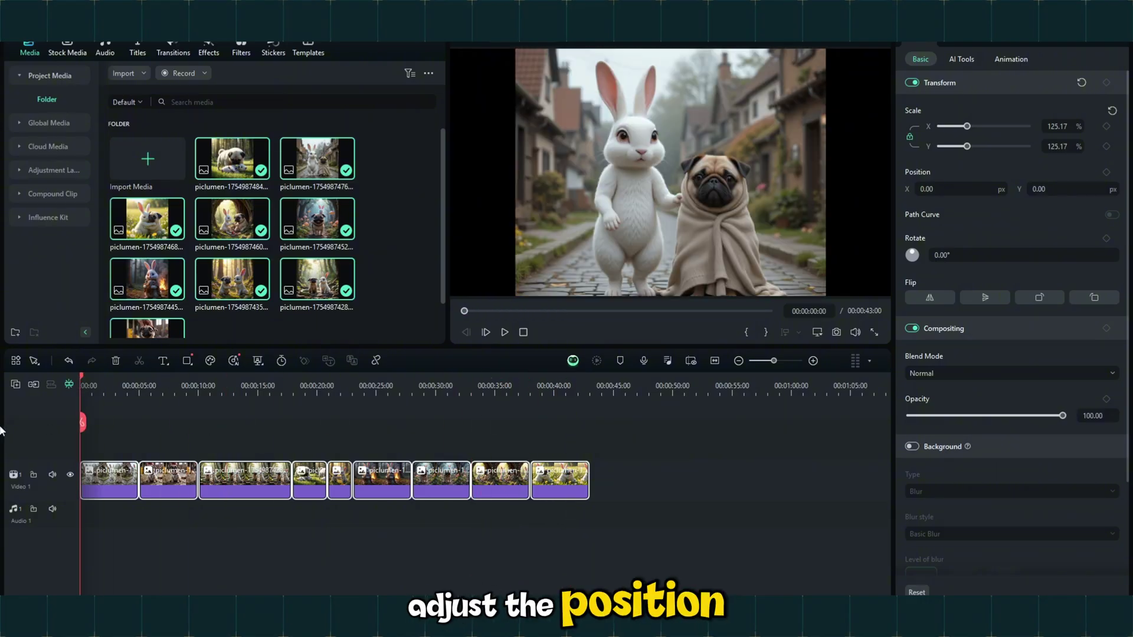
left_click(209, 49)
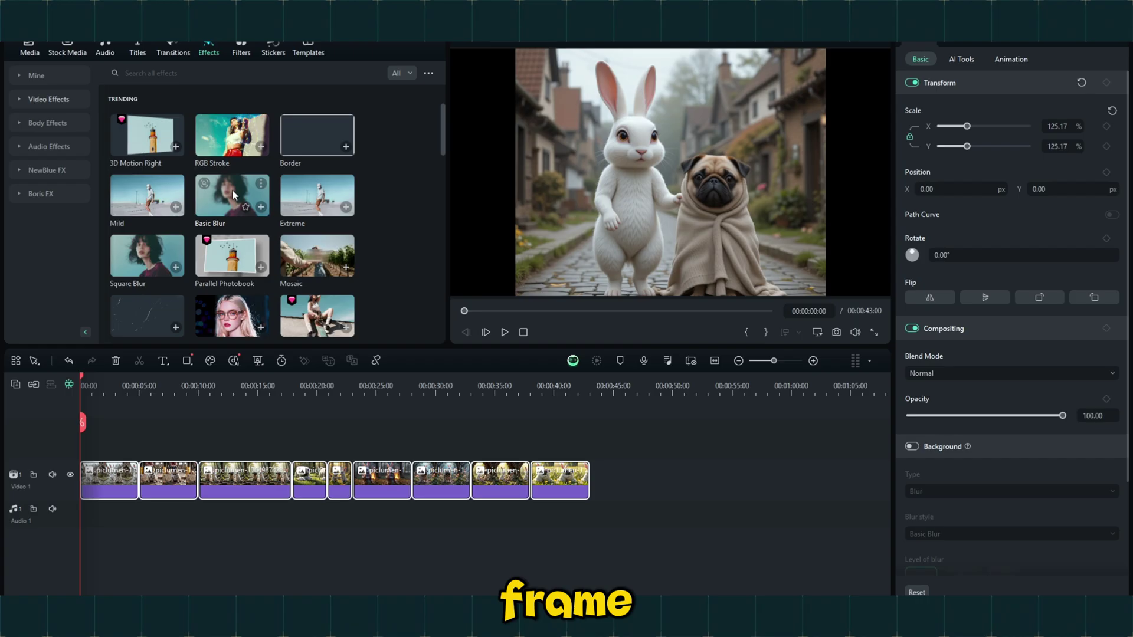
scroll(275, 208, "down", 1)
scroll(262, 202, "down", 1)
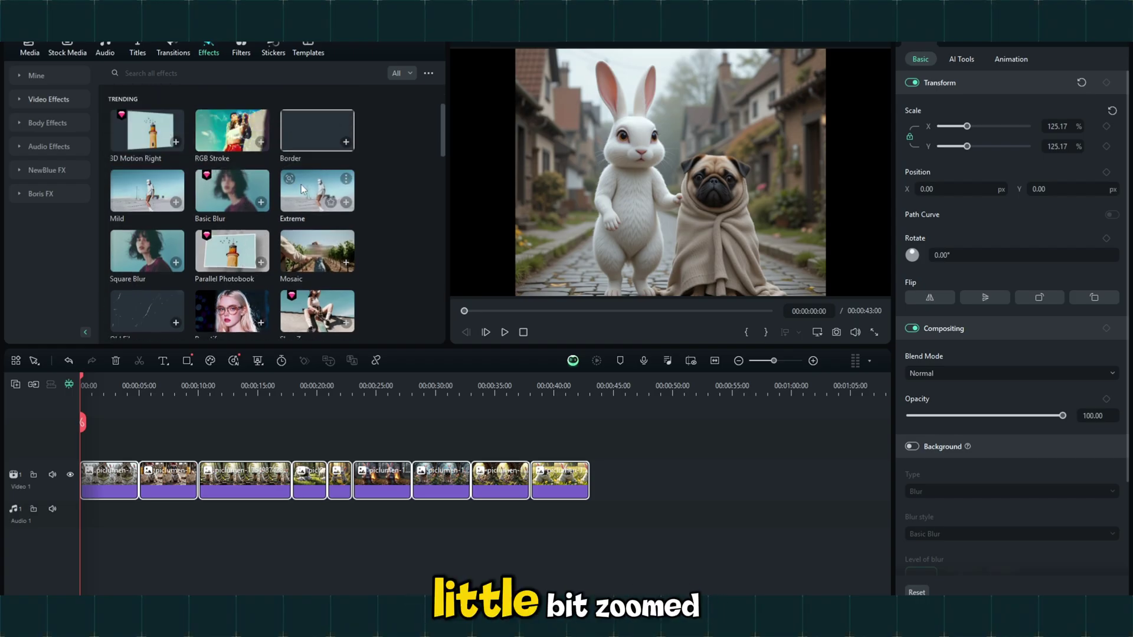
left_click(173, 49)
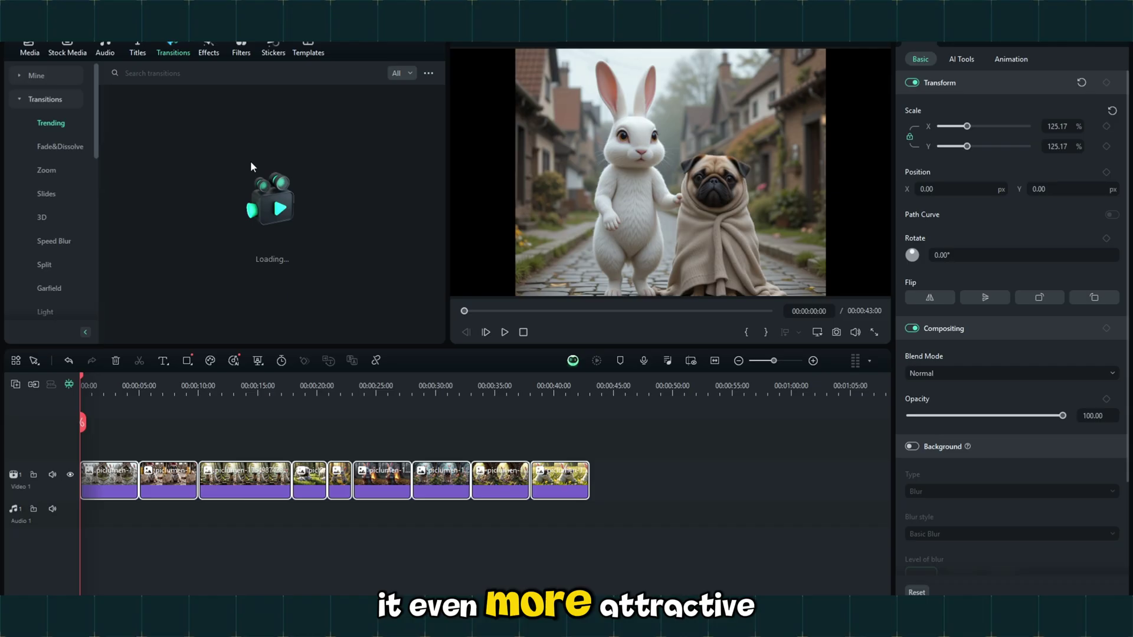
left_click(206, 50)
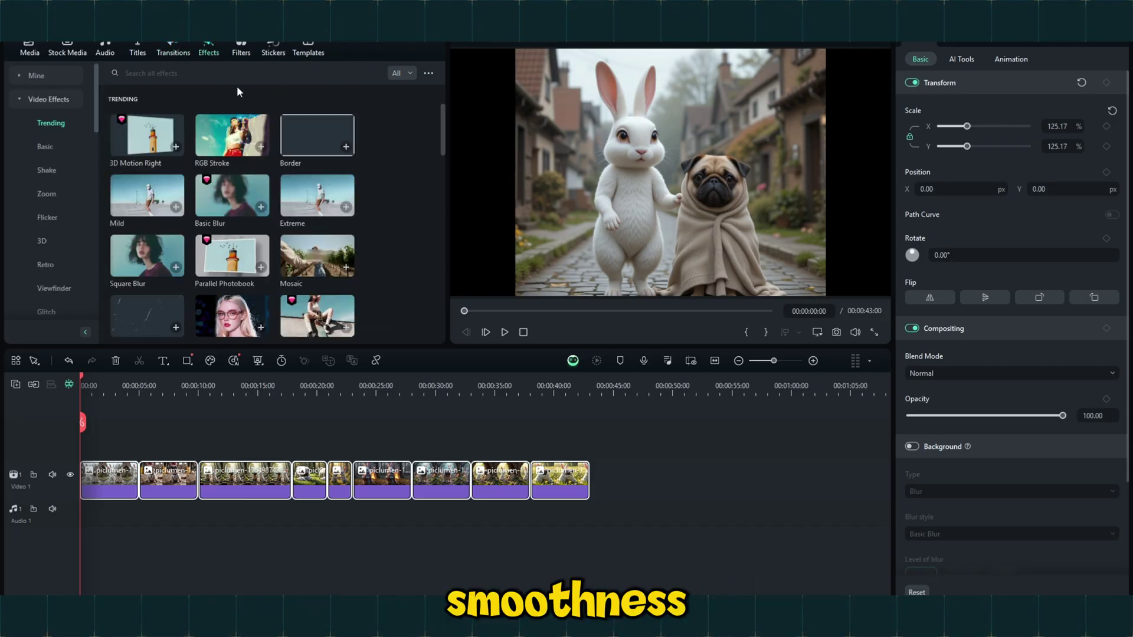
scroll(317, 226, "down", 2)
scroll(216, 248, "down", 1)
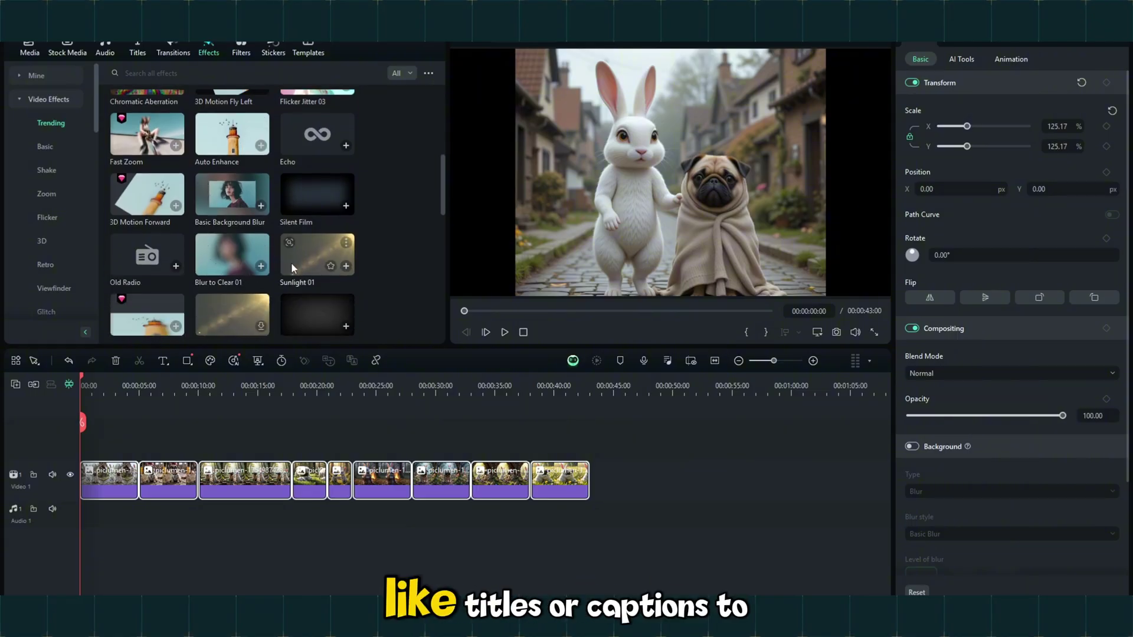
scroll(291, 262, "down", 1)
scroll(276, 274, "down", 2)
scroll(227, 279, "down", 2)
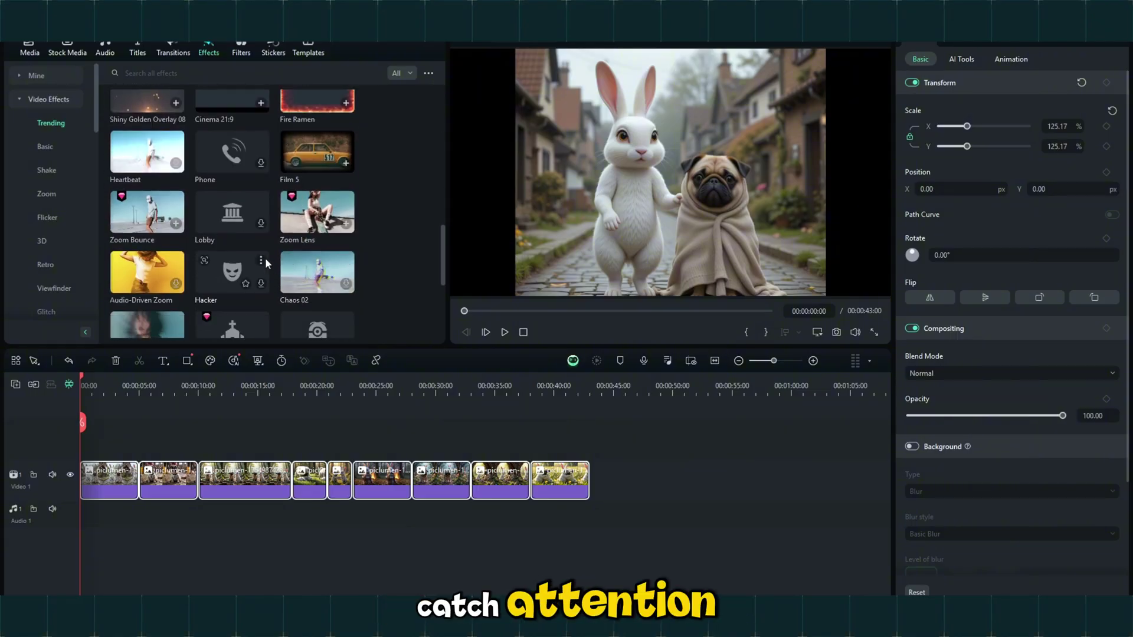
scroll(219, 297, "down", 2)
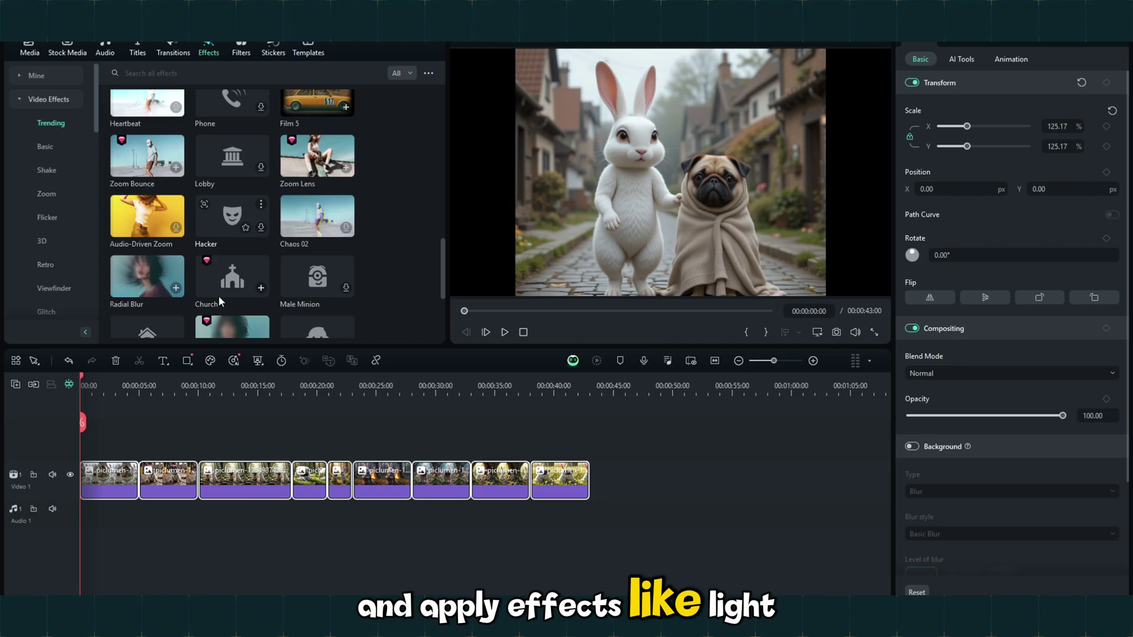
scroll(218, 296, "down", 1)
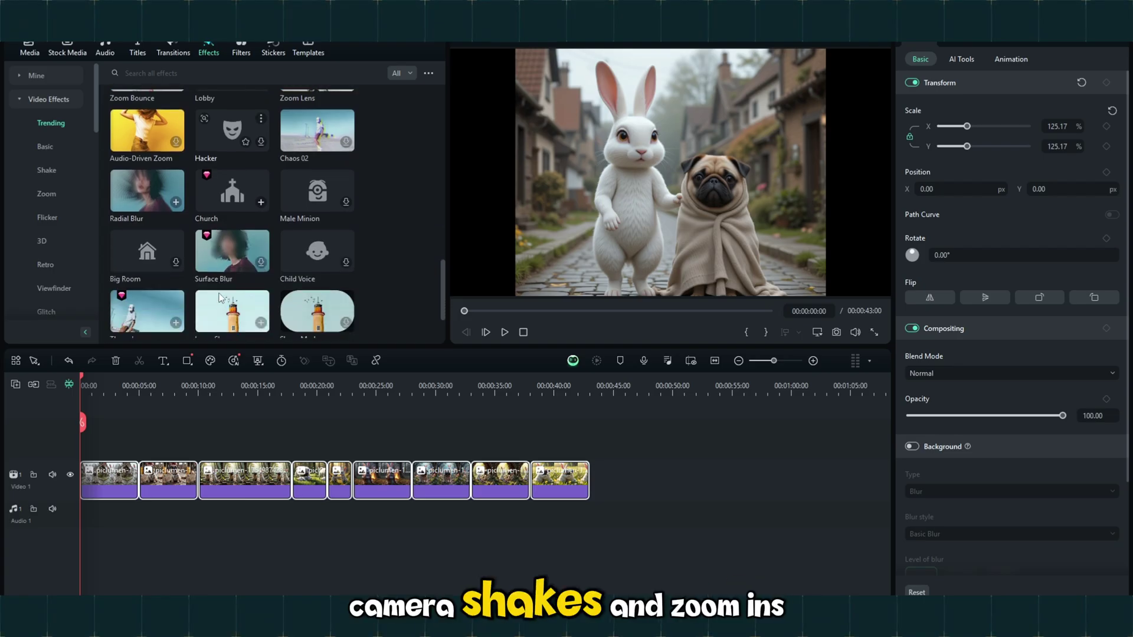
Step: Add Warp Zoom 5 transitions at six clip boundaries, starting between the first two clips
left_click(171, 51)
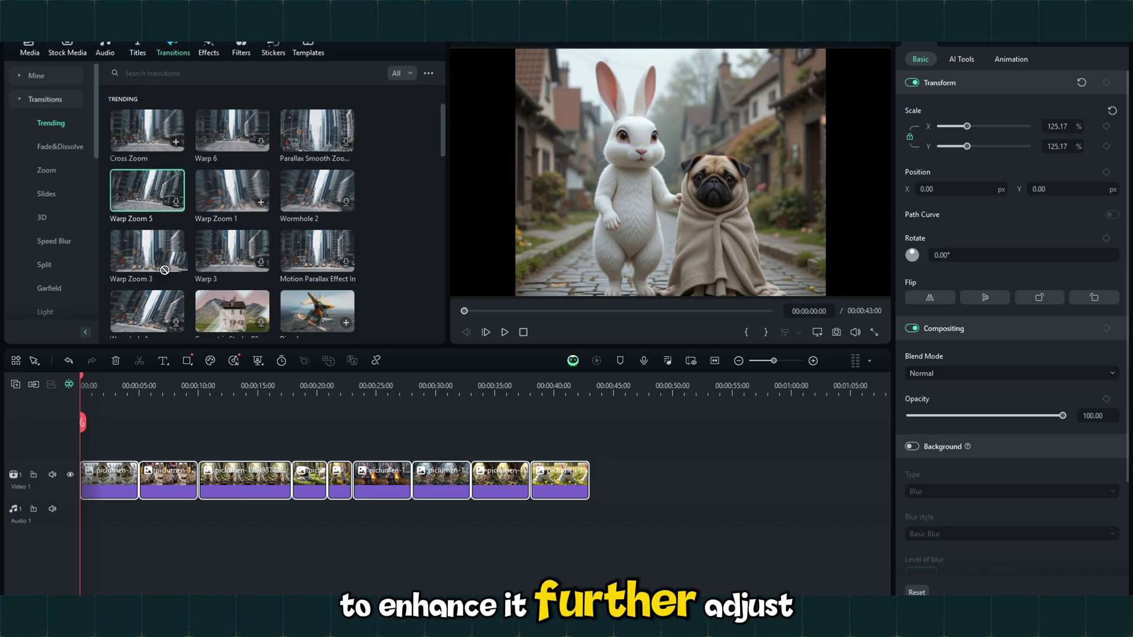
left_click_drag(144, 191, 139, 478)
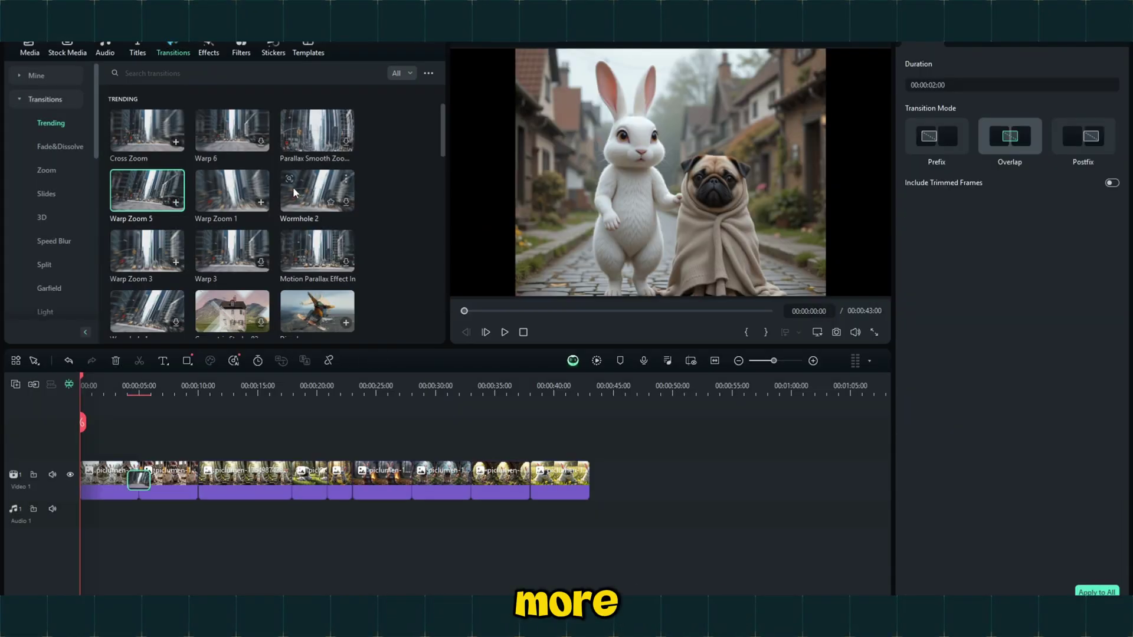
left_click_drag(176, 240, 199, 480)
left_click_drag(157, 203, 284, 493)
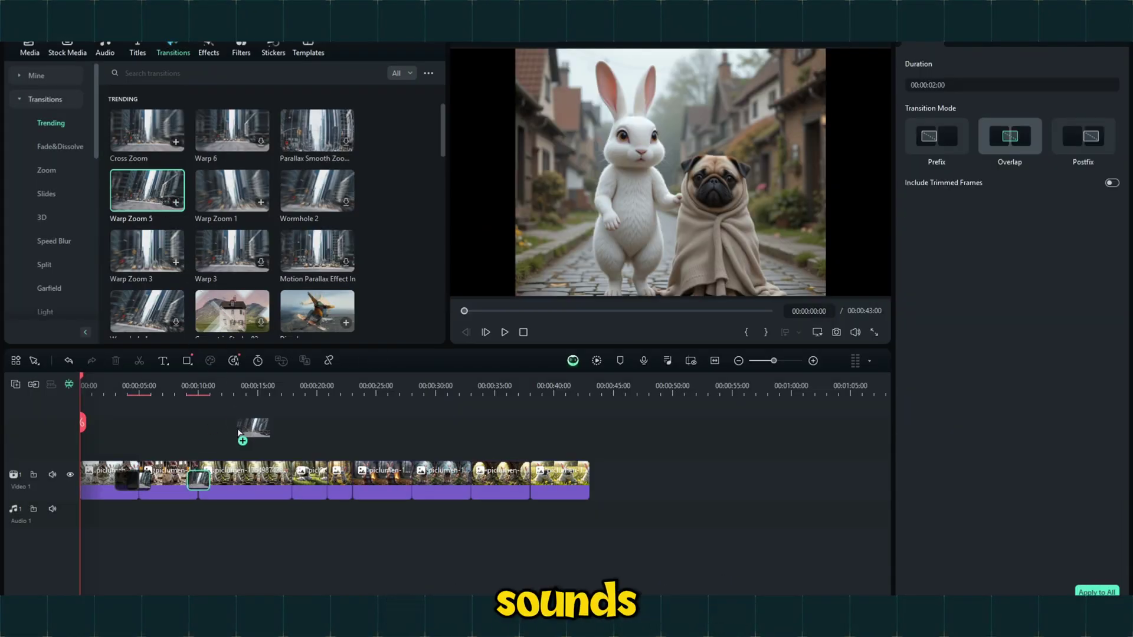
left_click_drag(158, 199, 324, 489)
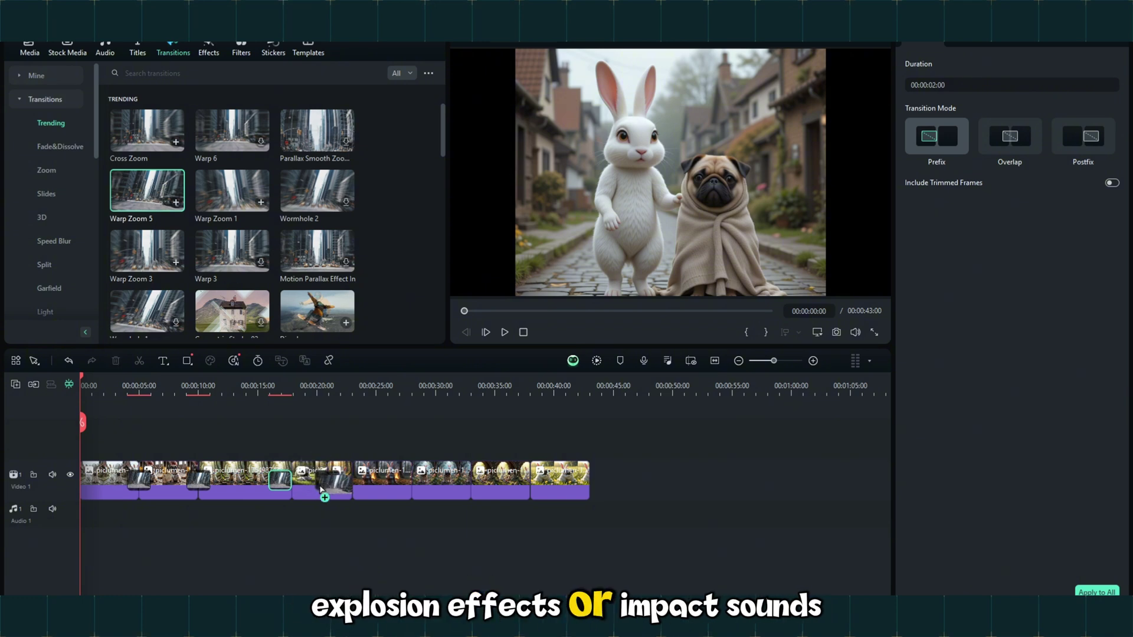
left_click_drag(149, 202, 354, 482)
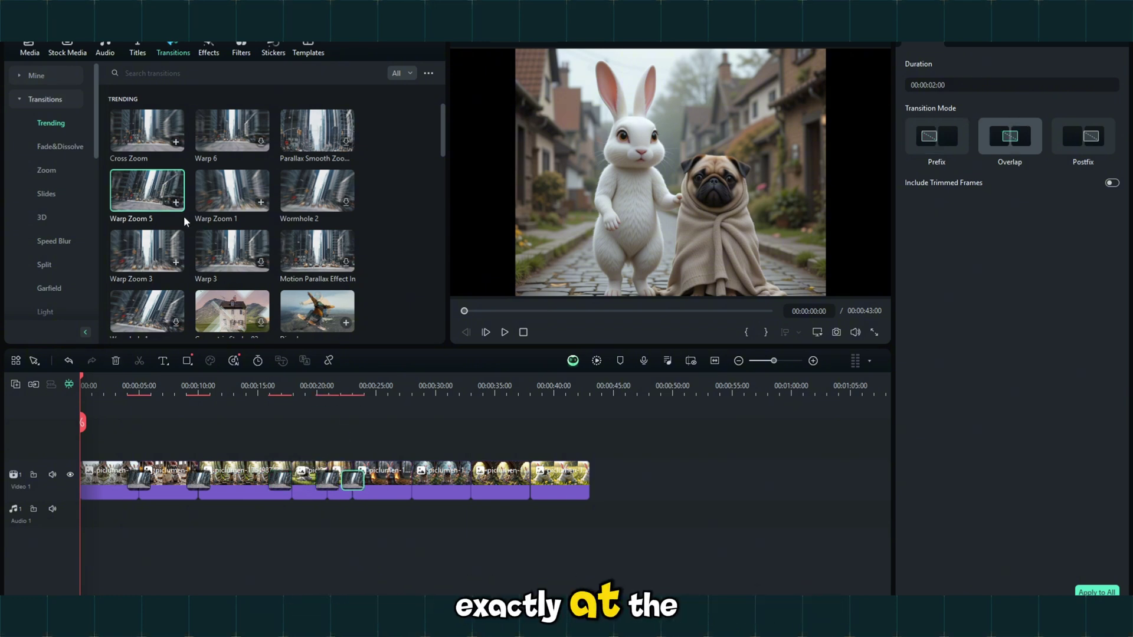
left_click_drag(160, 203, 399, 483)
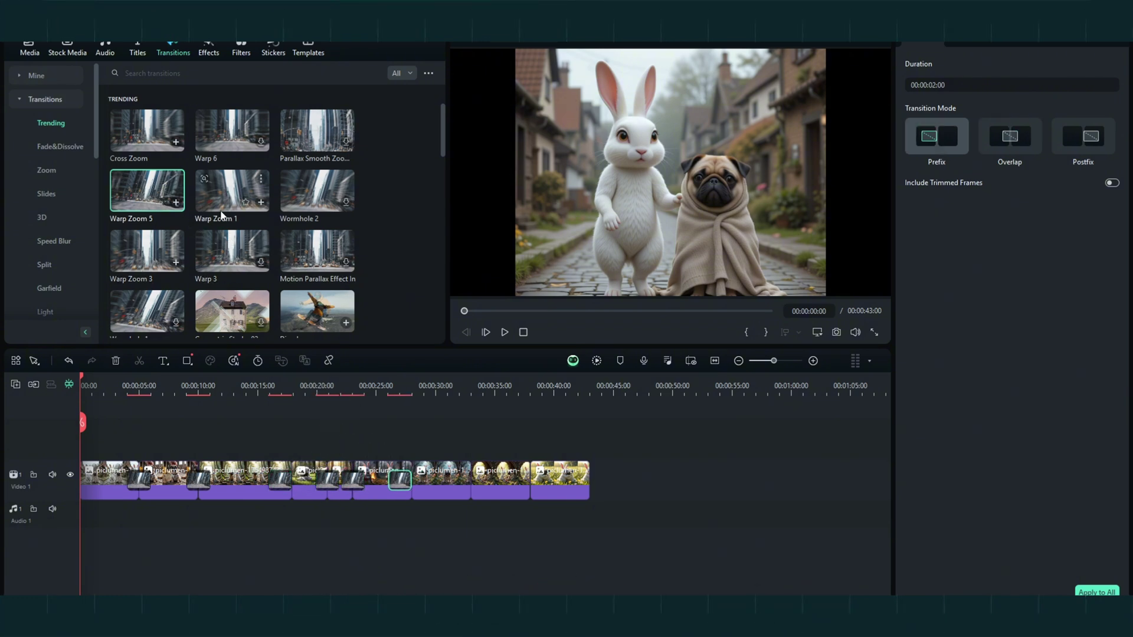
Step: Place the Heartbeat effect on a new track above the clips, then scrub through to preview it
left_click(209, 52)
scroll(159, 147, "down", 5)
scroll(160, 147, "down", 3)
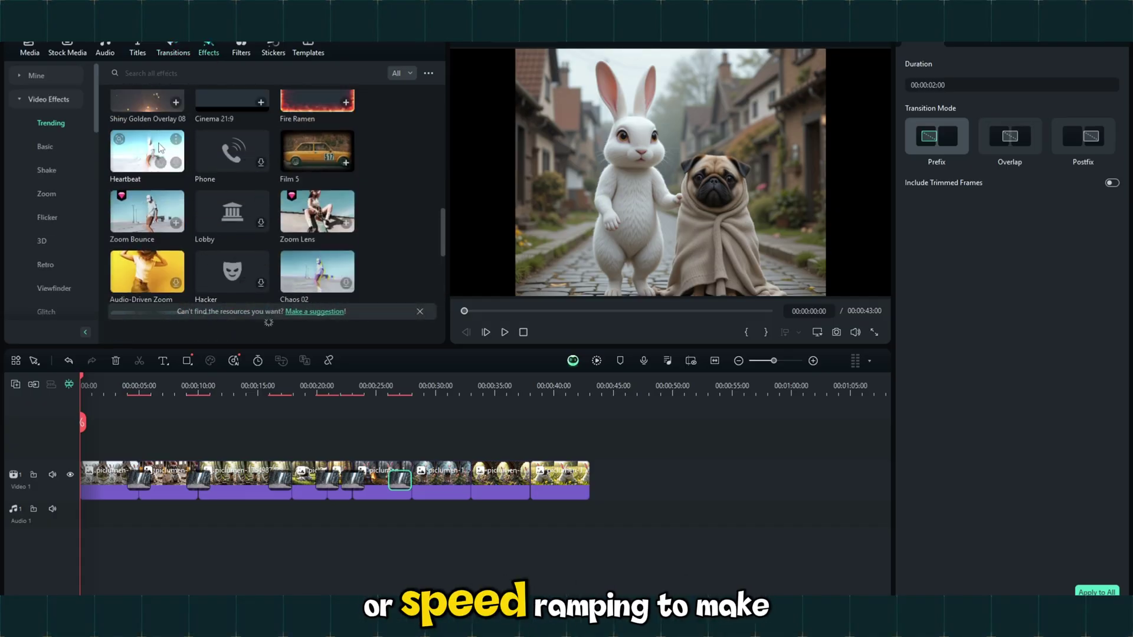
left_click_drag(161, 148, 366, 448)
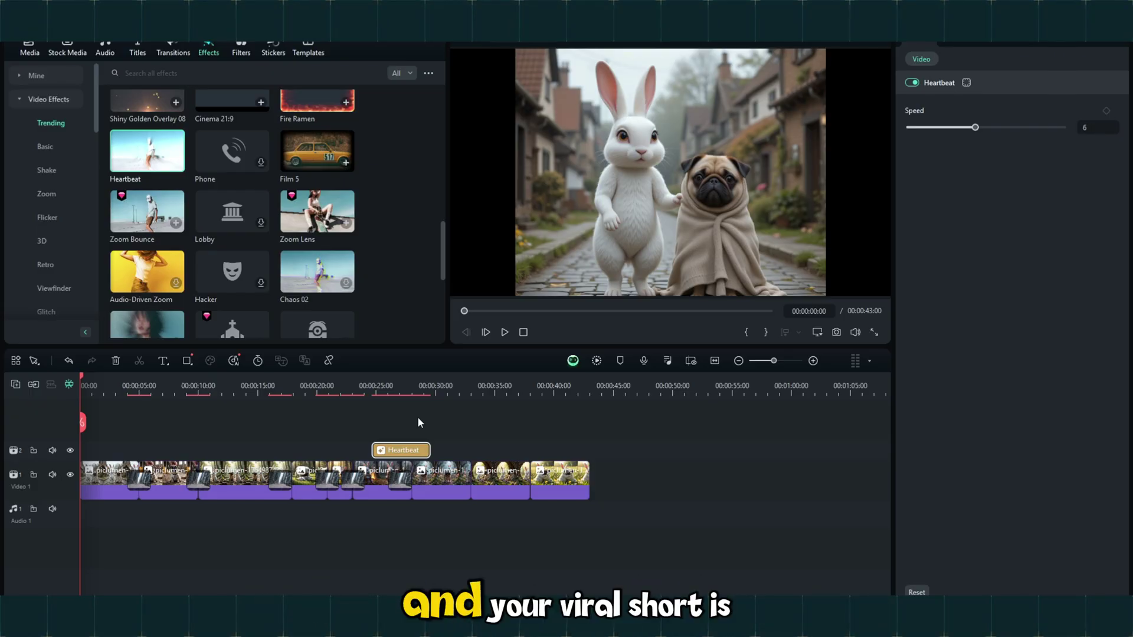
left_click_drag(83, 379, 394, 432)
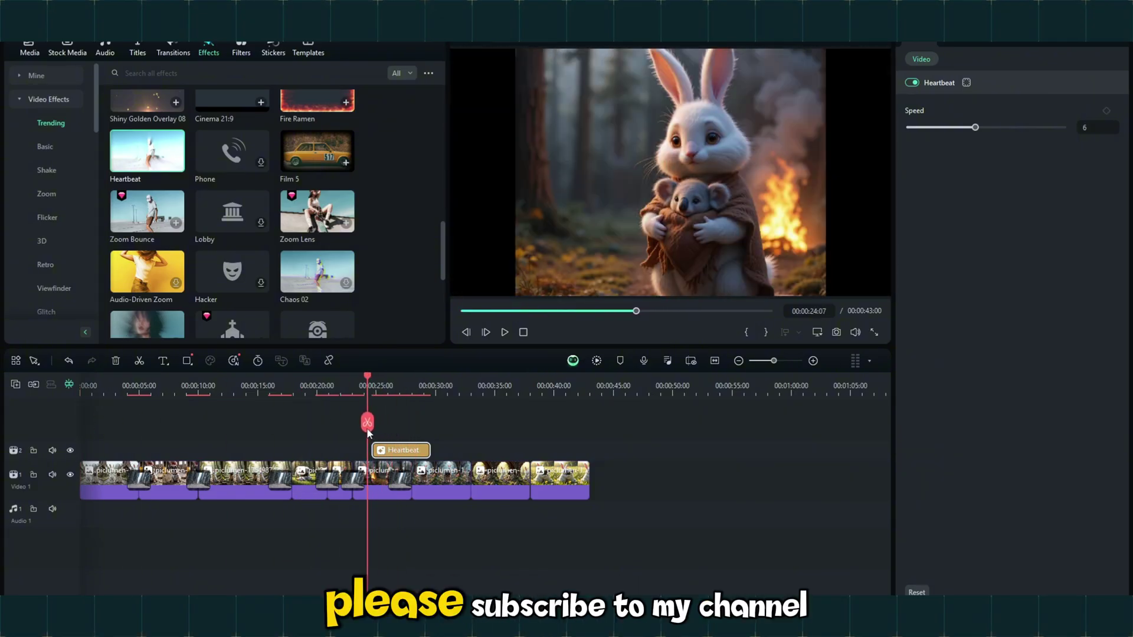
mouse_move(394, 432)
left_mouse_down()
mouse_move(445, 441)
mouse_move(16, 402)
left_mouse_up()
left_click(171, 55)
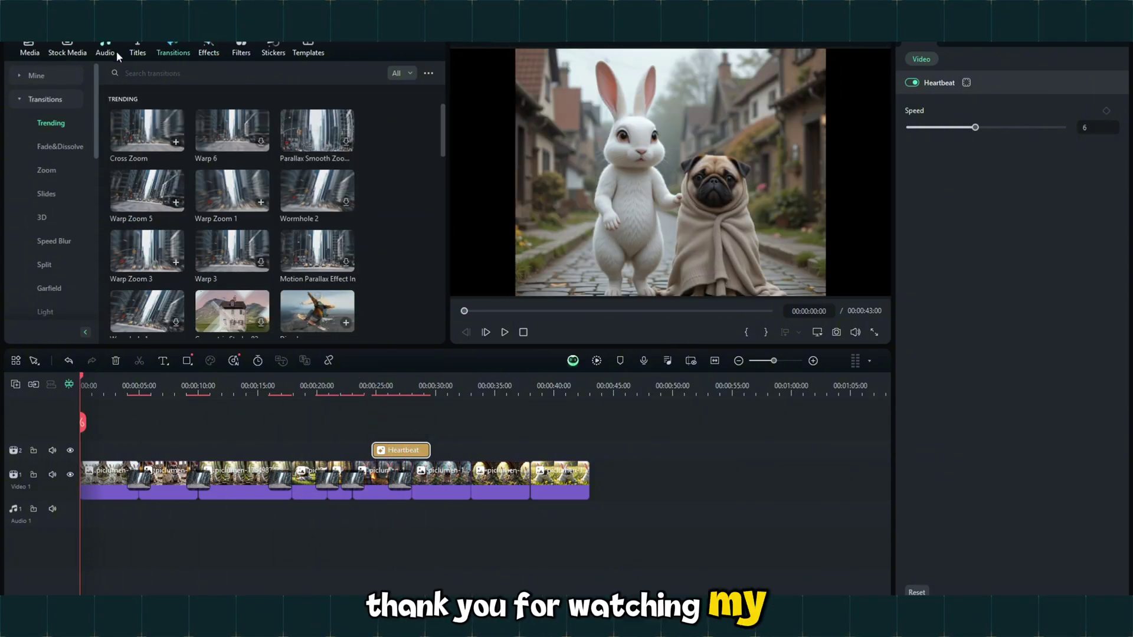